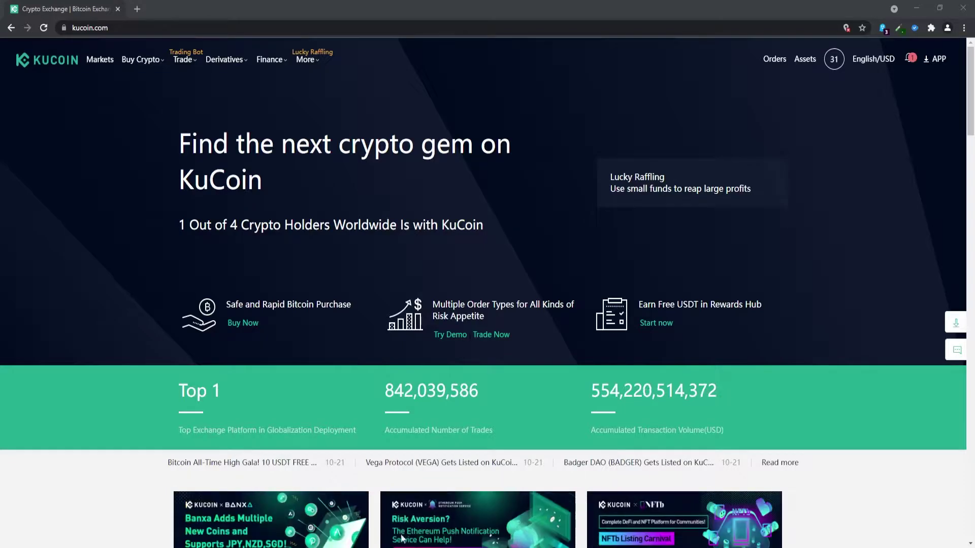
Step: Read the explanation of the KCS holding trading fee bonus on the KuCoin Bonus page
mouse_move(279, 66)
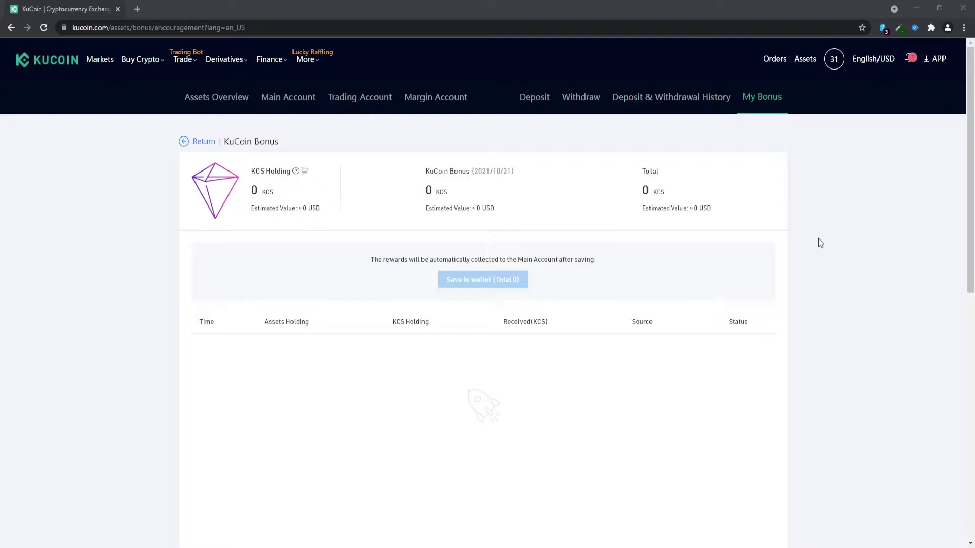
mouse_move(296, 174)
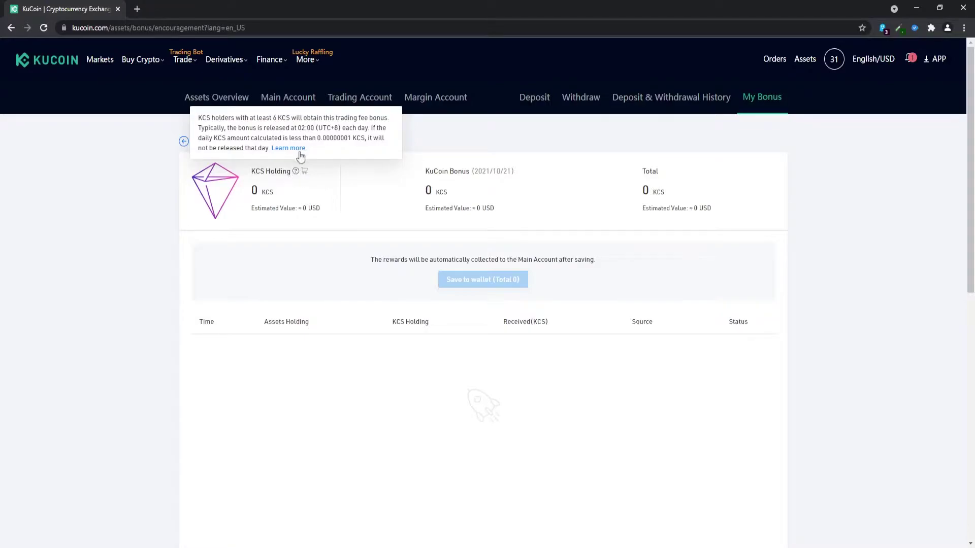
click(529, 547)
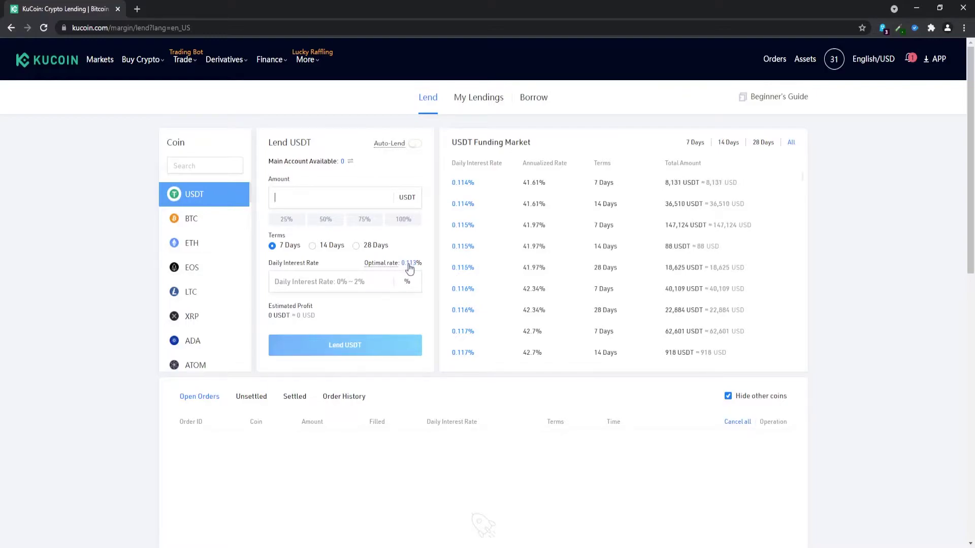
Step: Open the BTC lending market and look through the list of coins that can be lent
click(194, 220)
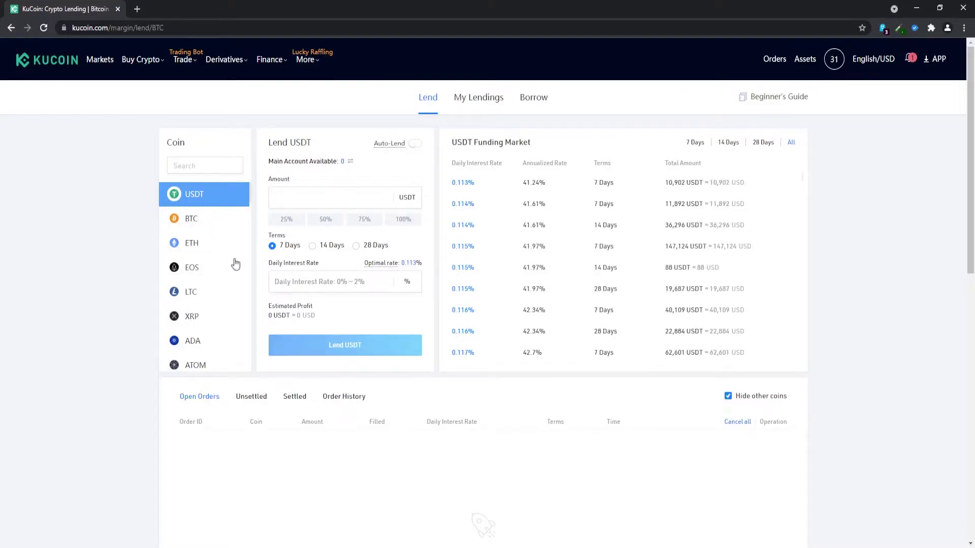
scroll(214, 252, down, 1)
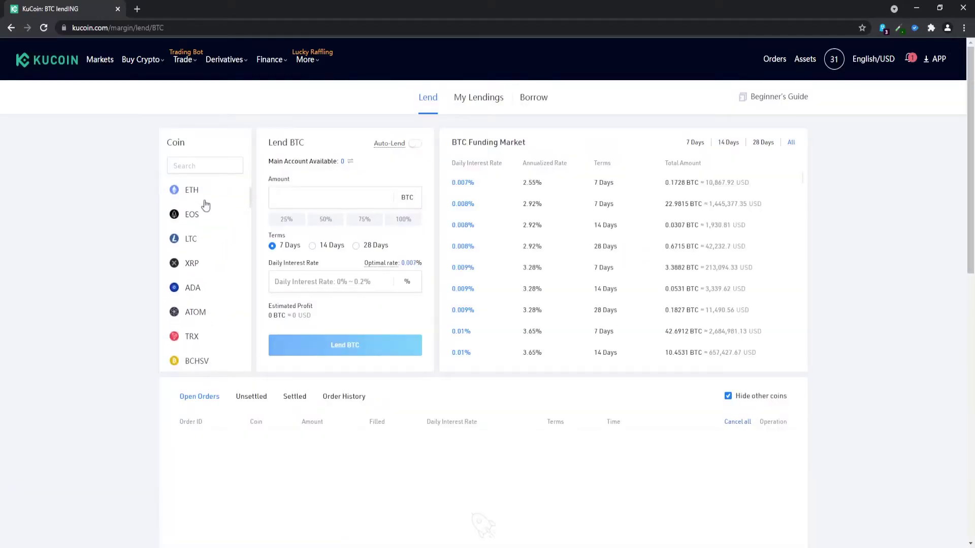
scroll(220, 235, down, 1)
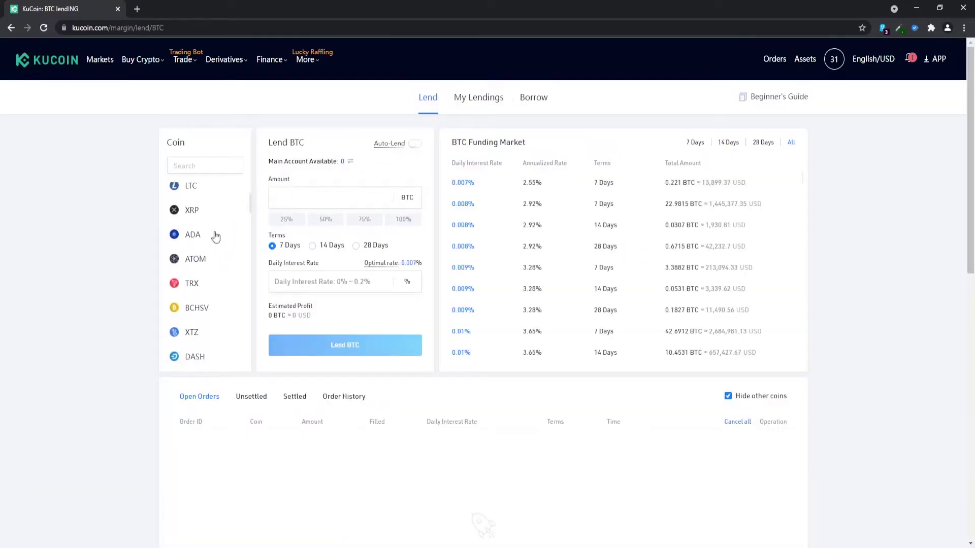
scroll(233, 228, down, 1)
scroll(218, 244, up, 1)
scroll(234, 239, down, 1)
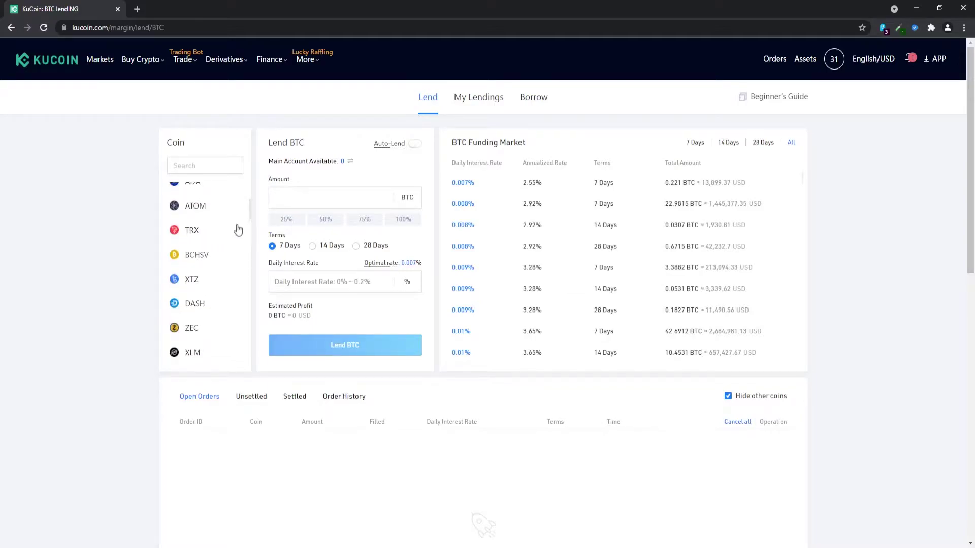
scroll(211, 245, down, 1)
scroll(226, 258, down, 1)
scroll(249, 206, down, 1)
scroll(218, 239, down, 1)
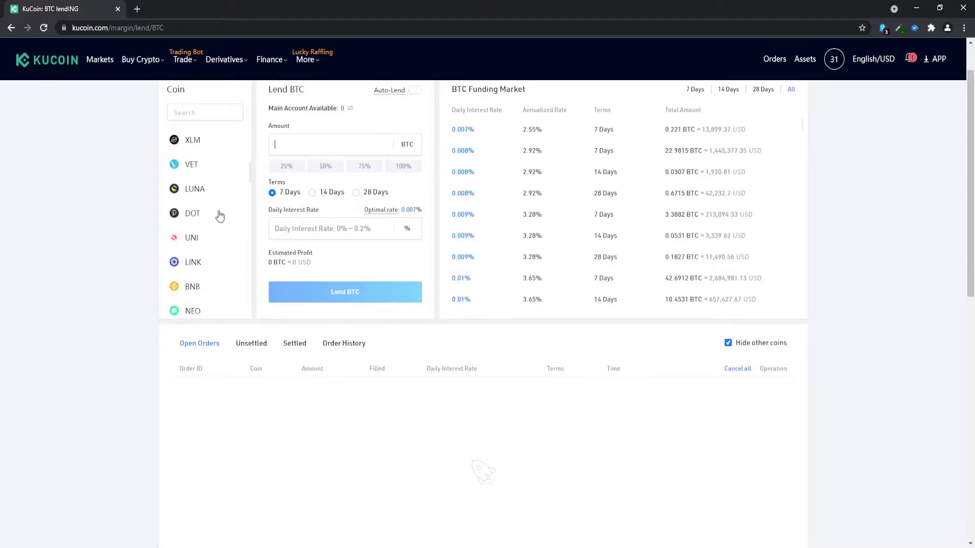
scroll(224, 208, down, 1)
scroll(223, 190, down, 1)
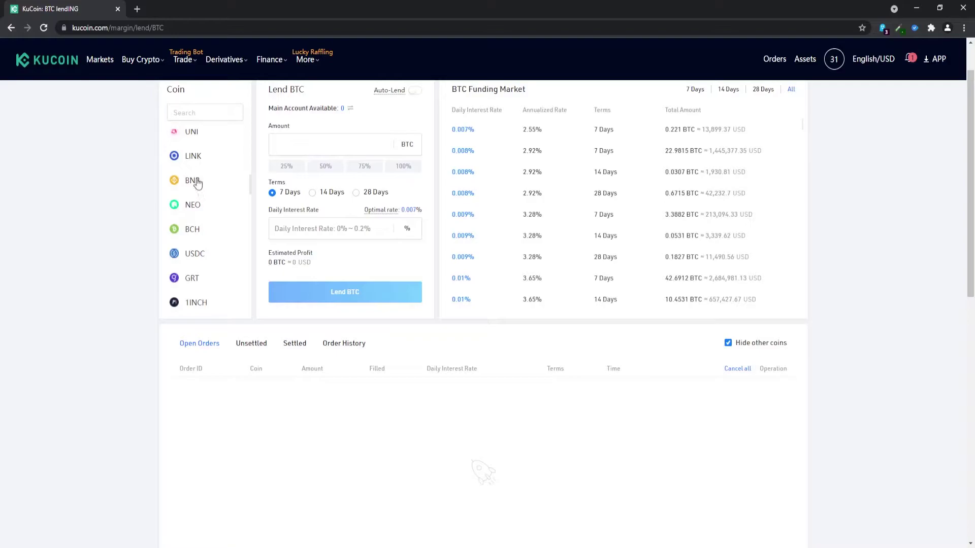
scroll(235, 174, down, 1)
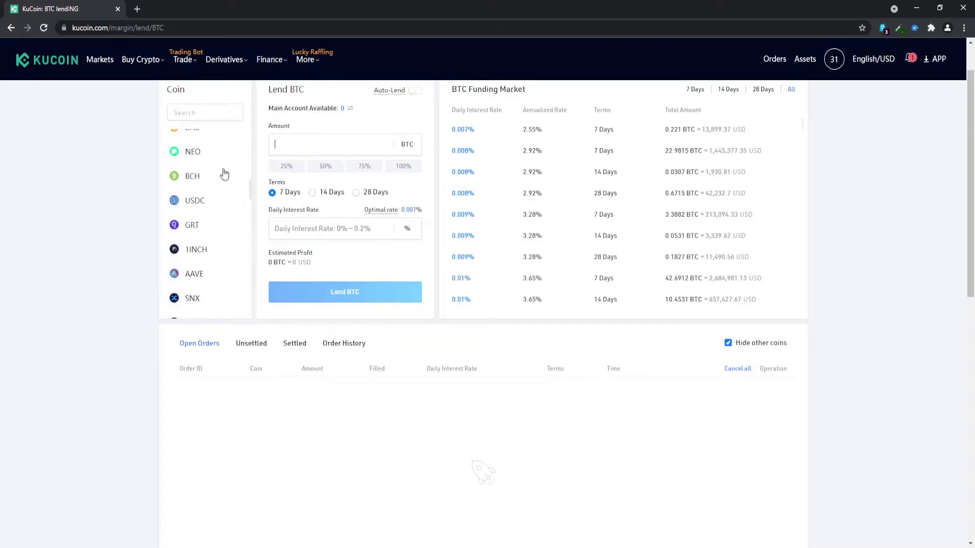
scroll(233, 176, down, 1)
scroll(218, 186, up, 1)
scroll(210, 211, down, 3)
scroll(209, 213, down, 1)
scroll(216, 183, down, 5)
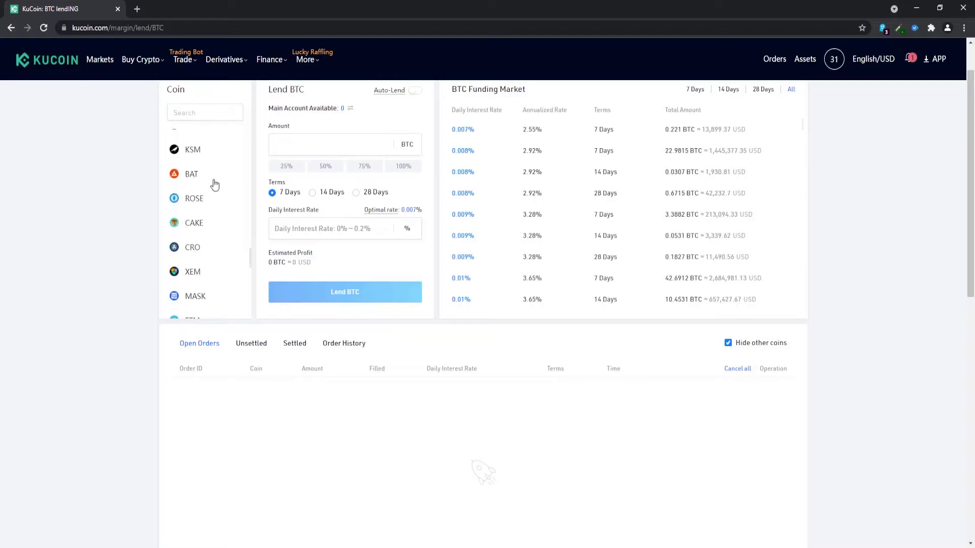
scroll(220, 218, down, 4)
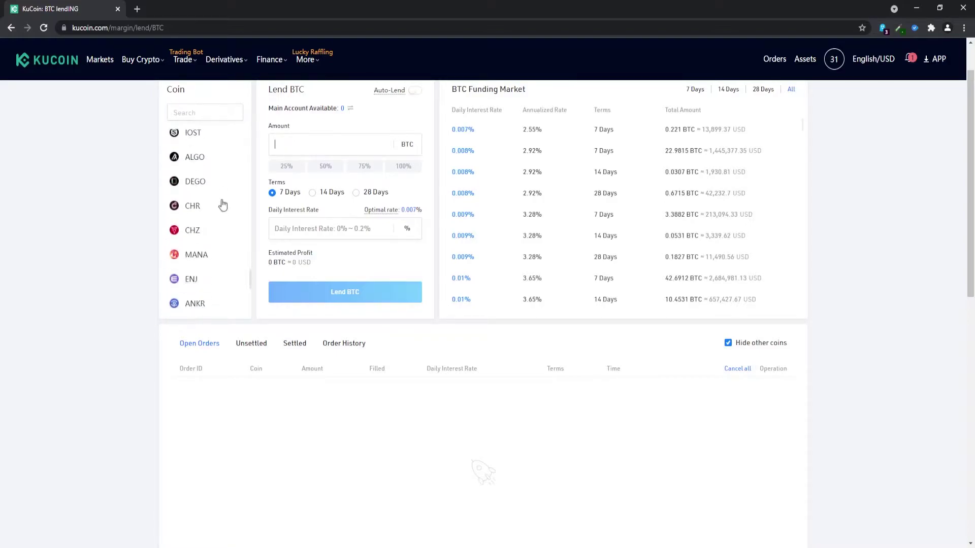
scroll(218, 203, up, 15)
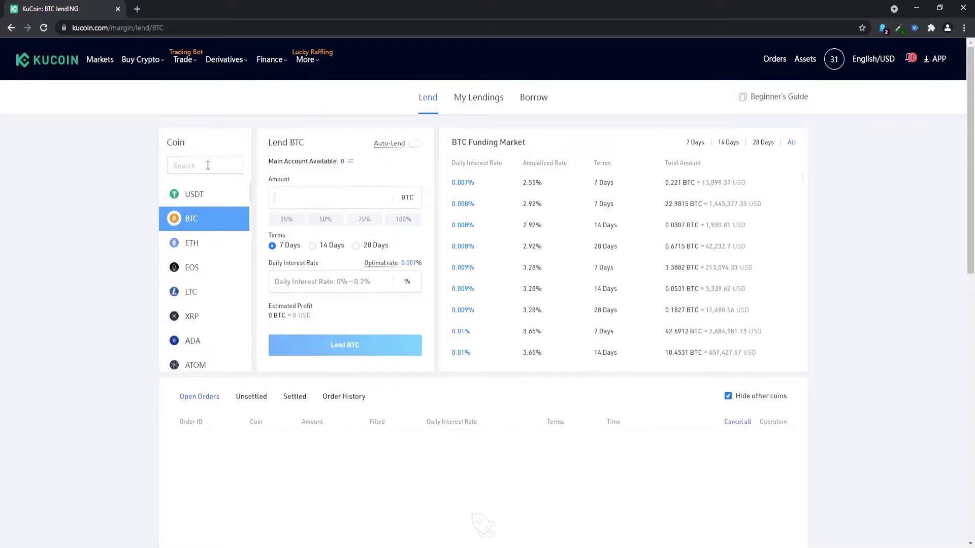
Step: Switch the lending coin to USDT and examine the daily rates offered in its funding market
click(210, 198)
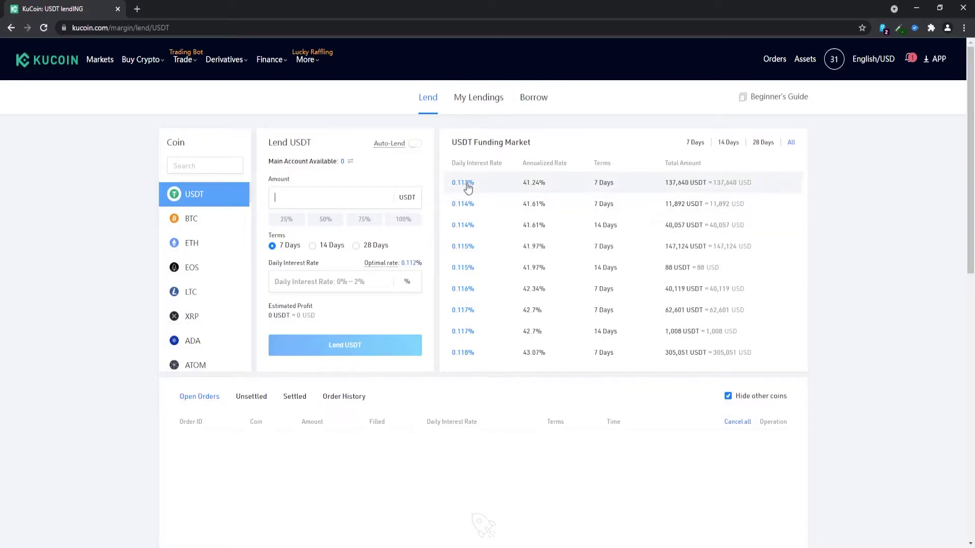
click(404, 205)
scroll(718, 246, down, 1)
scroll(734, 260, down, 5)
scroll(736, 260, up, 6)
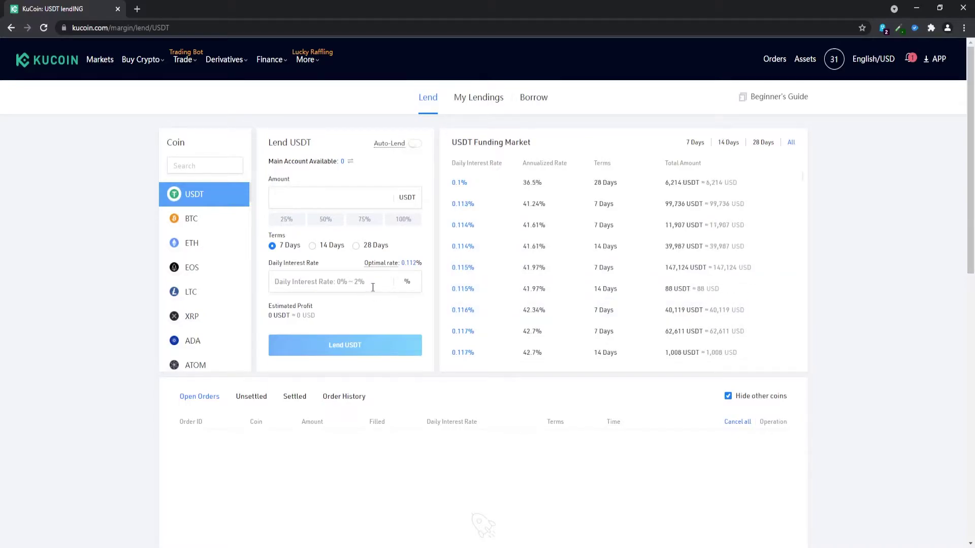
scroll(735, 302, down, 2)
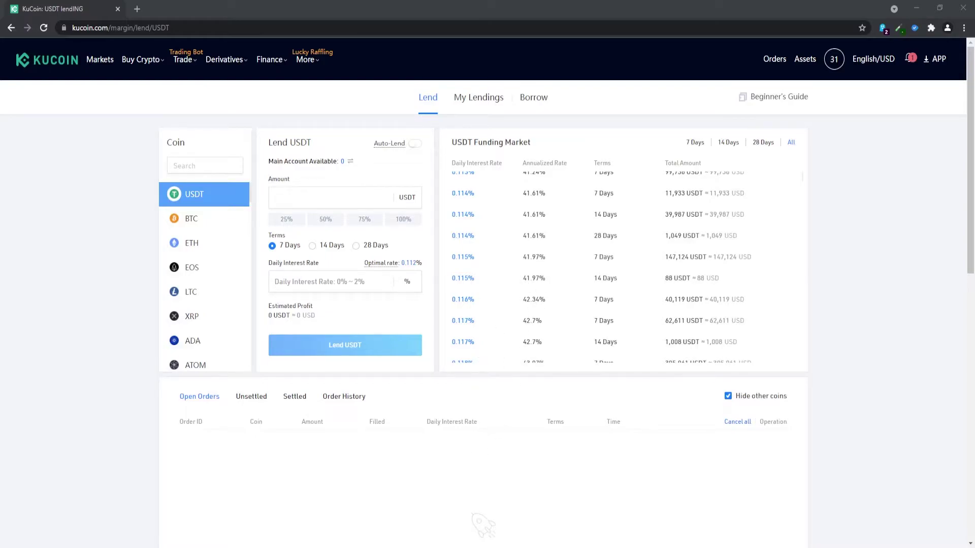
scroll(623, 267, down, 1)
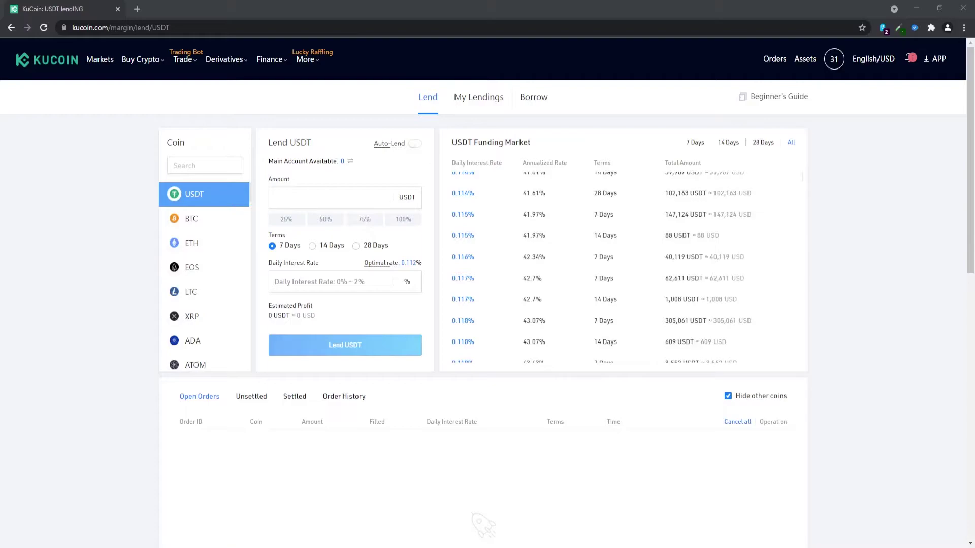
Step: Fill in a 1000 USDT lending order for 28 days at the optimal daily rate of 0.112%, and switch the form to Auto-Lend
click(332, 528)
click(318, 202)
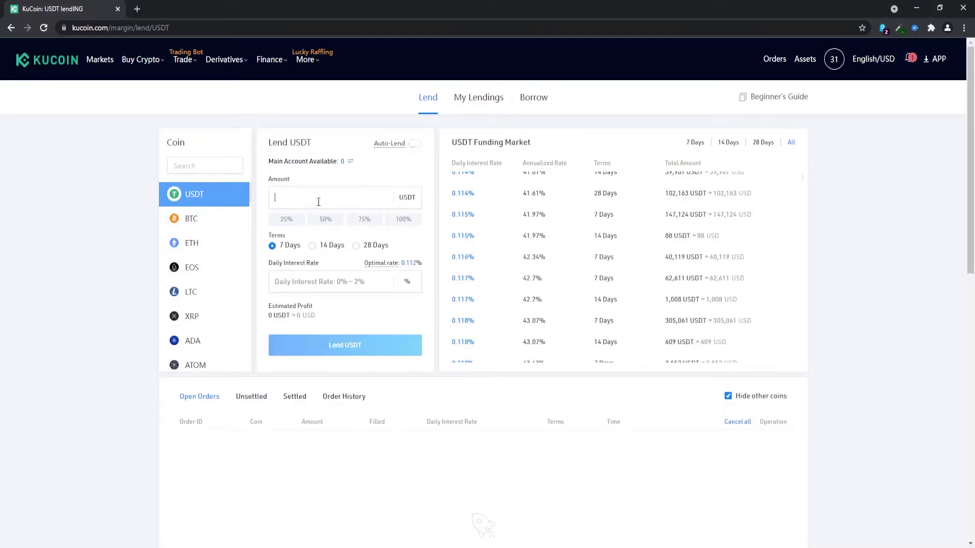
text(1000)
click(357, 245)
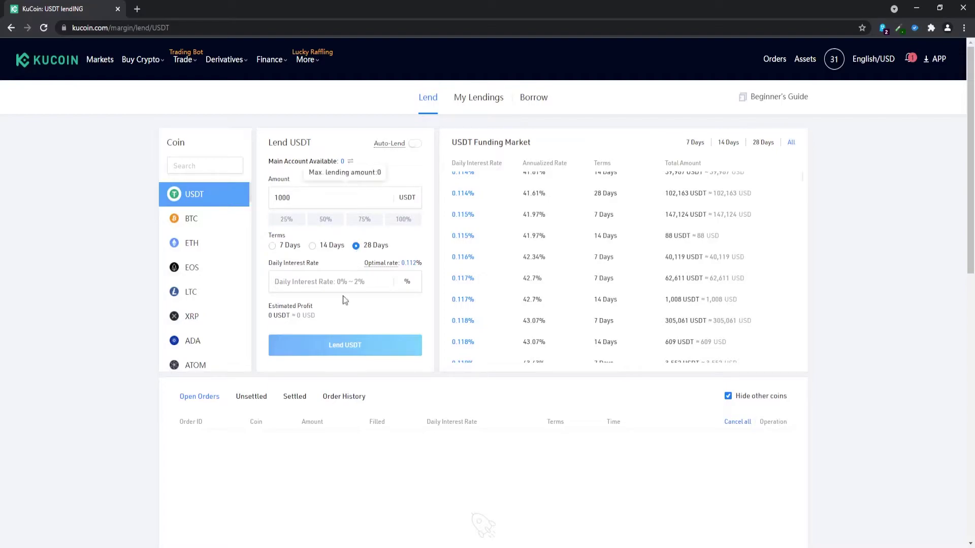
mouse_move(391, 271)
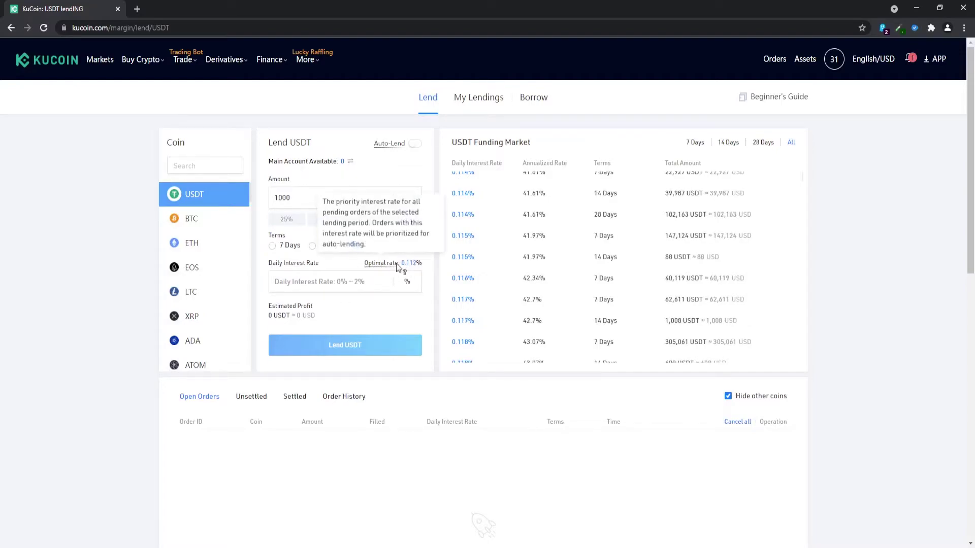
click(407, 263)
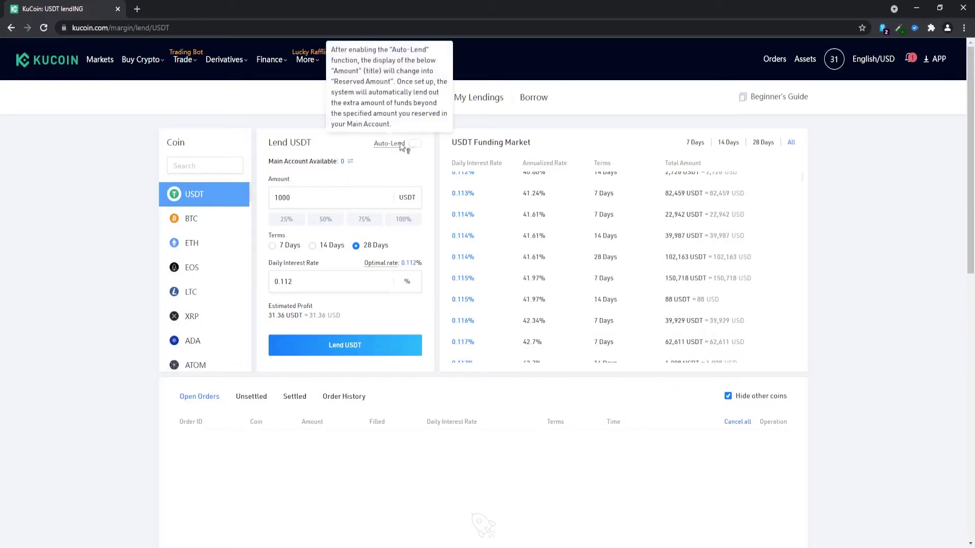
click(415, 144)
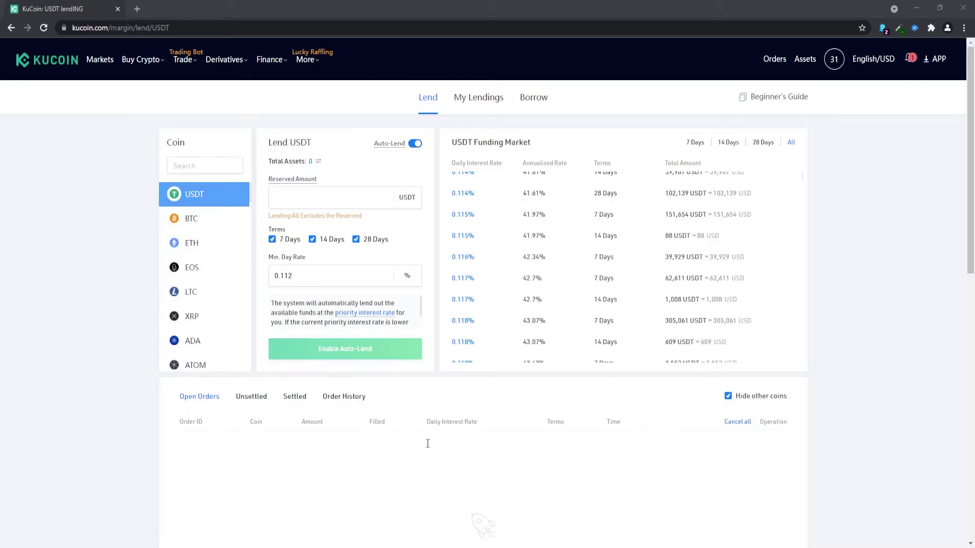
Step: Compare the annualized rates, terms and total amounts of the offers in the USDT funding market
scroll(559, 217, up, 2)
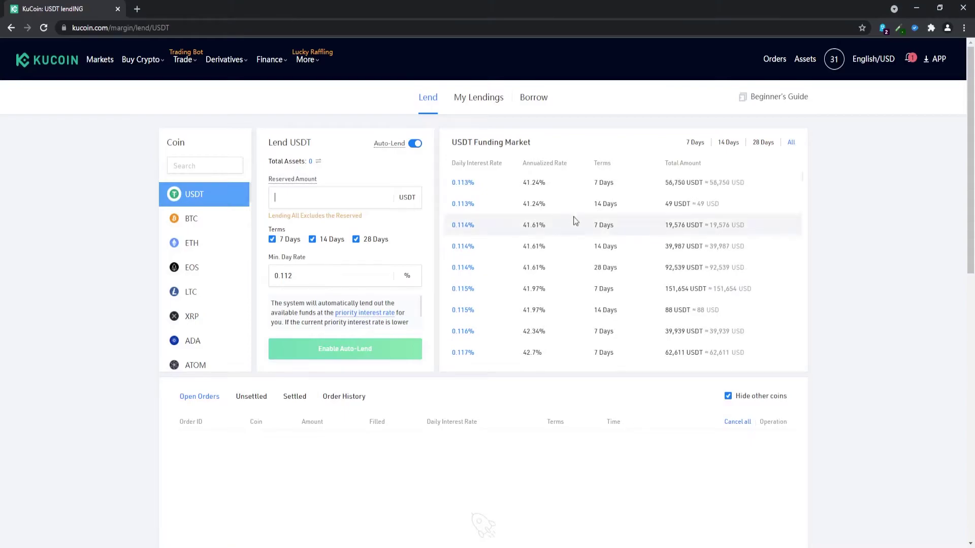
scroll(581, 233, down, 3)
scroll(634, 331, up, 3)
scroll(530, 242, down, 5)
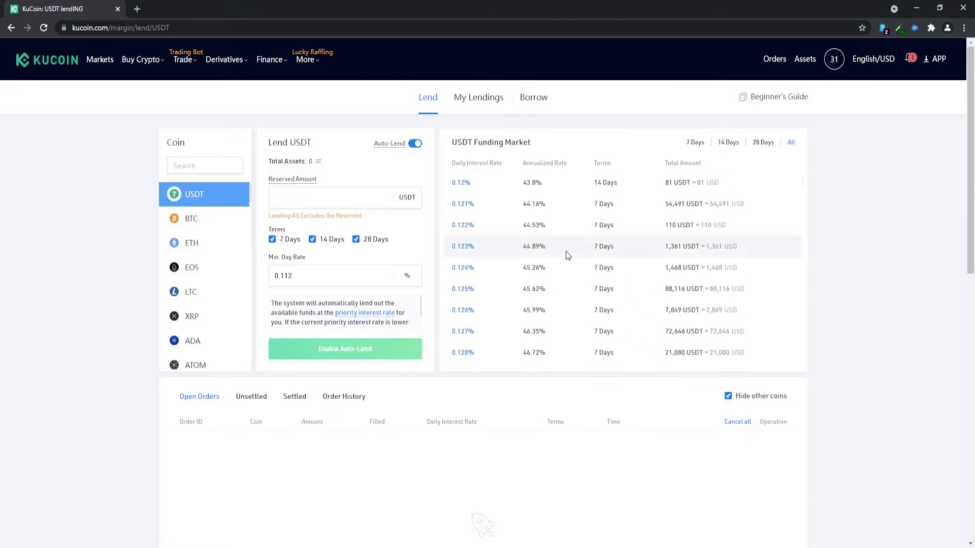
scroll(570, 287, up, 5)
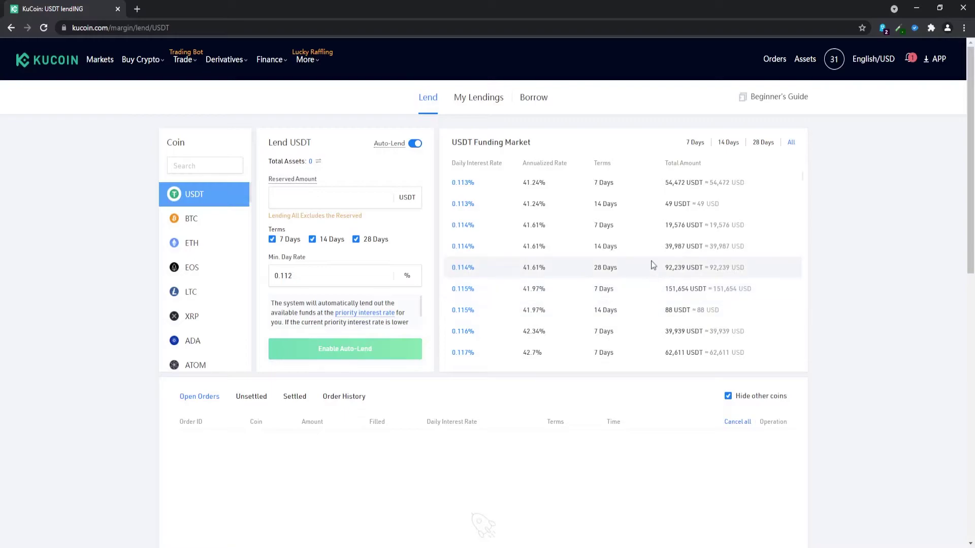
scroll(650, 305, down, 3)
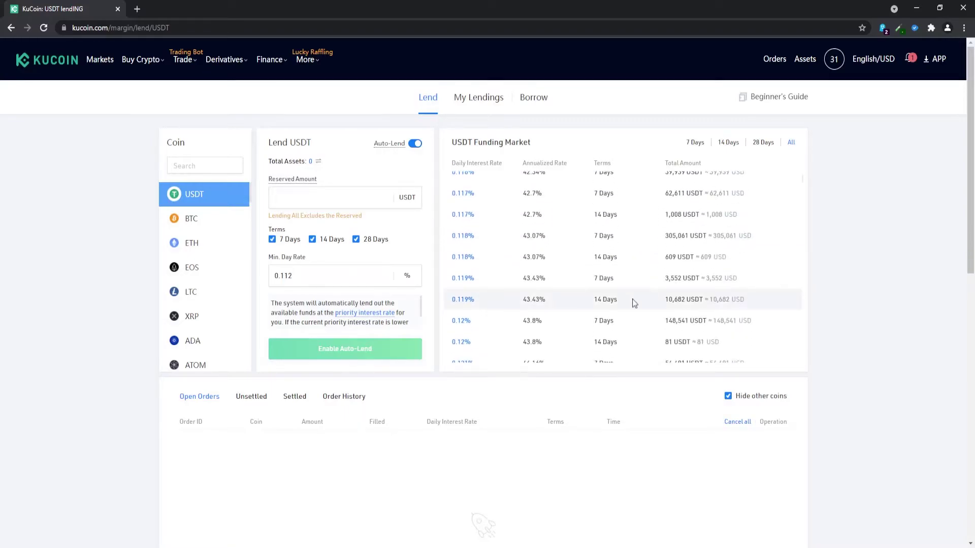
scroll(634, 303, up, 3)
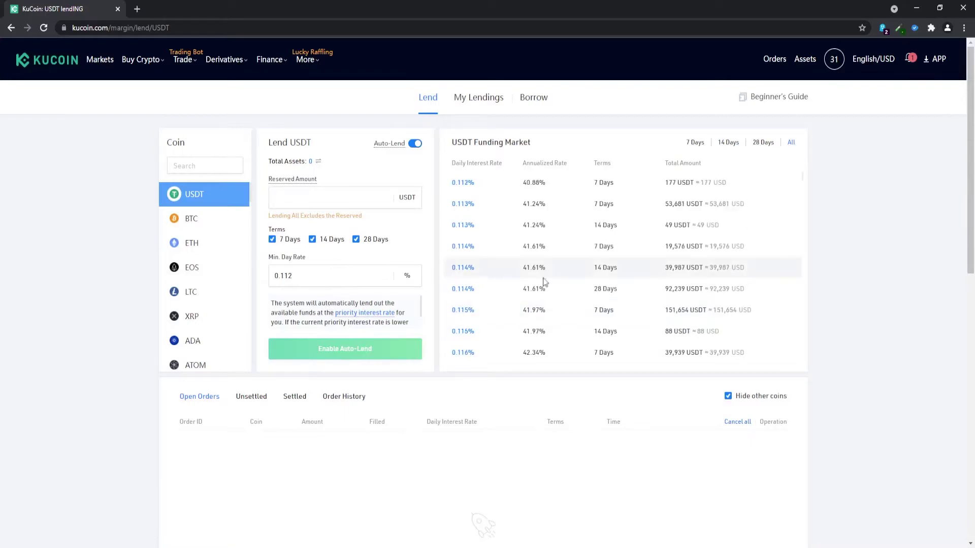
scroll(541, 304, down, 5)
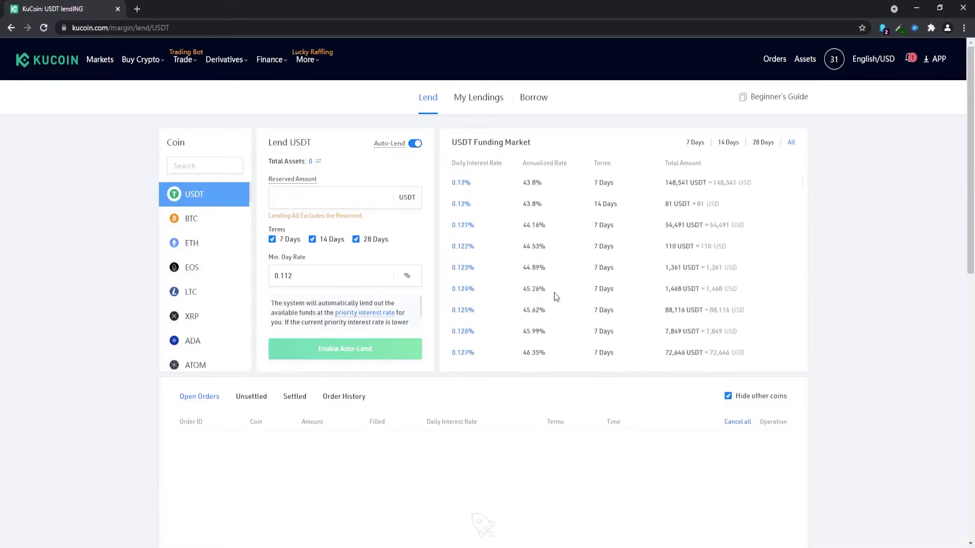
scroll(562, 272, up, 4)
scroll(593, 229, up, 3)
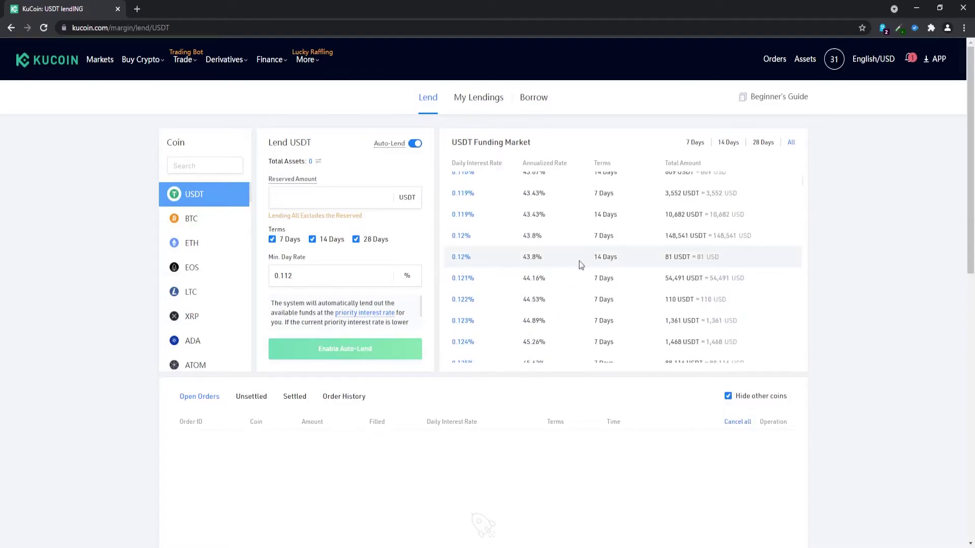
scroll(584, 286, up, 2)
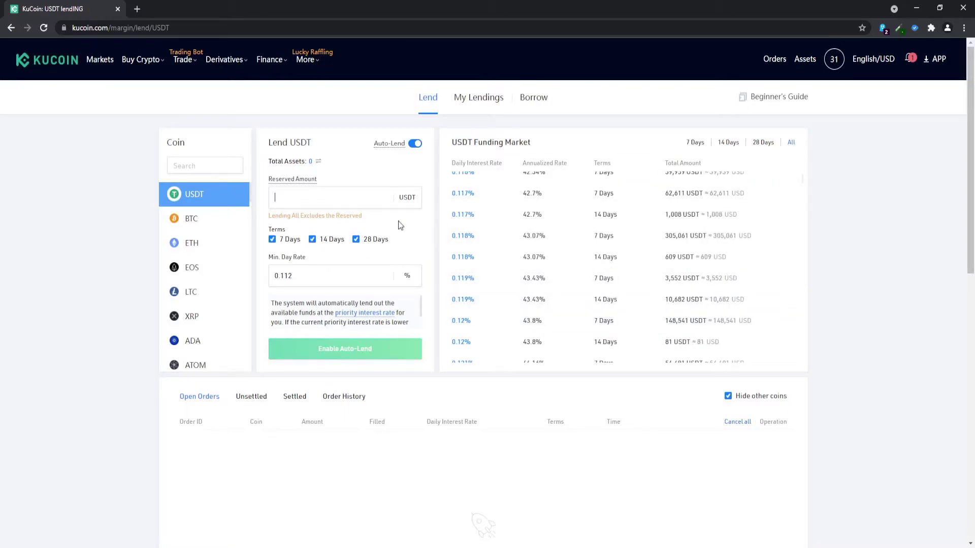
scroll(528, 259, up, 1)
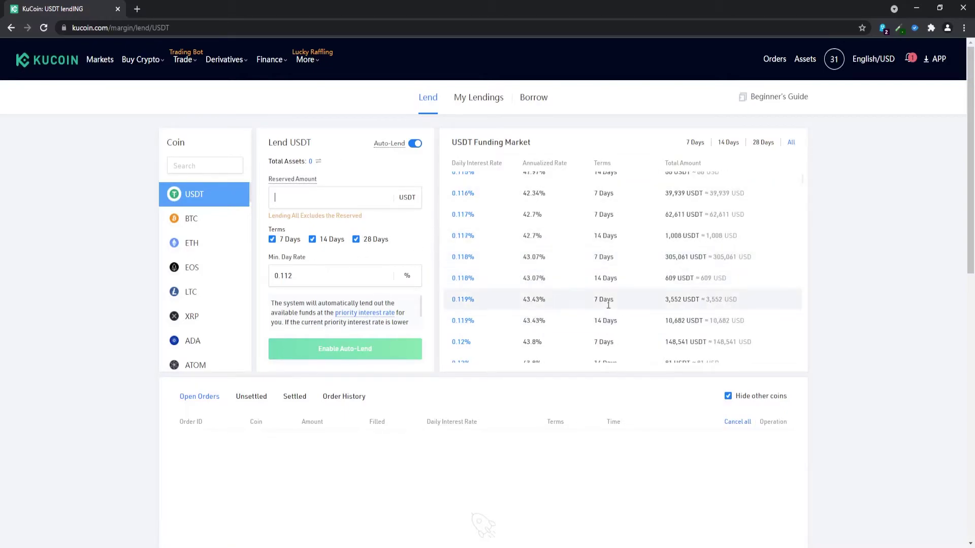
scroll(565, 297, down, 1)
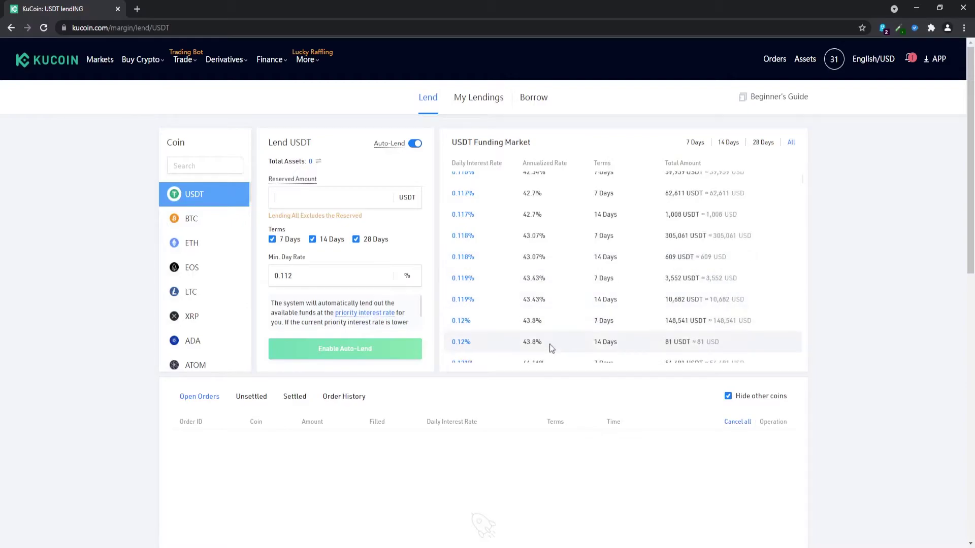
scroll(543, 321, up, 1)
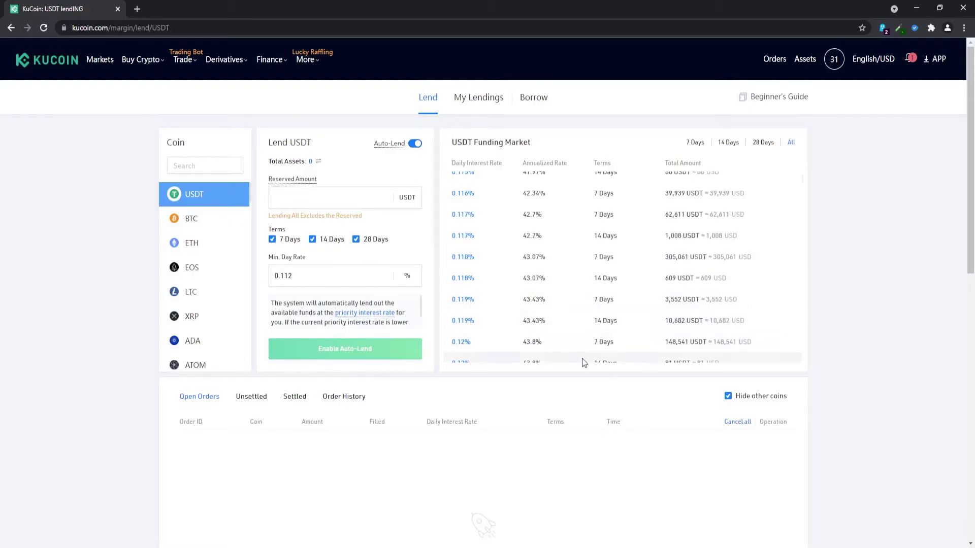
scroll(603, 331, down, 1)
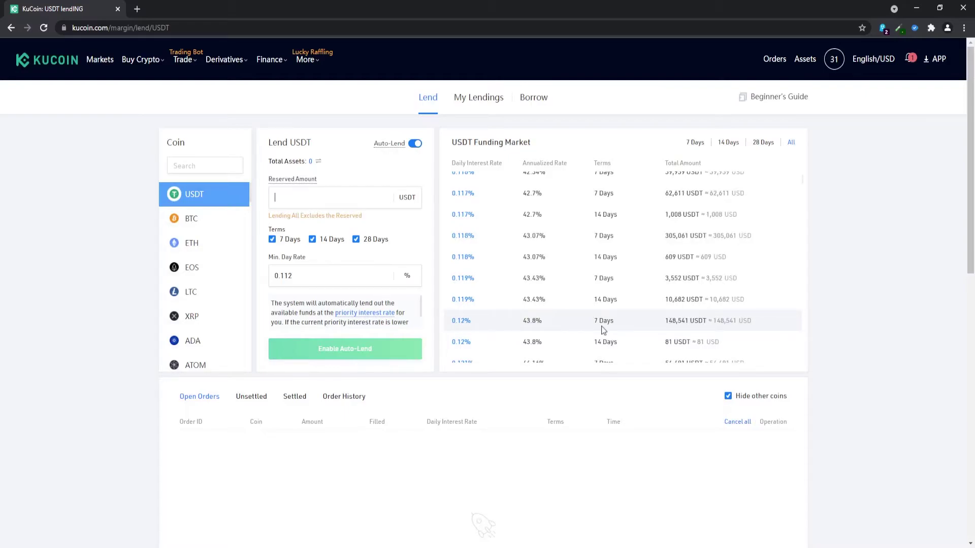
scroll(603, 331, up, 1)
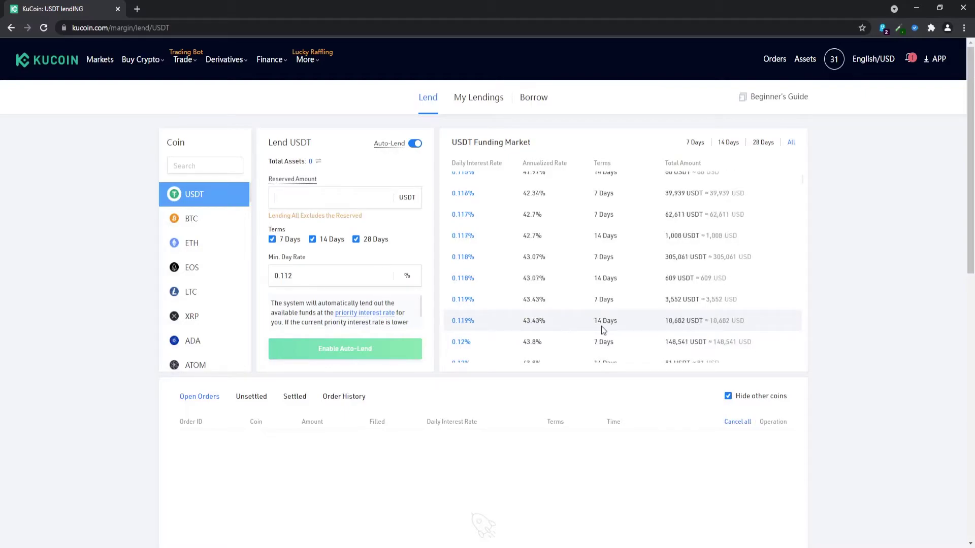
Step: Set the reserved amount for USDT Auto-Lend to 500 USDT
scroll(622, 239, down, 10)
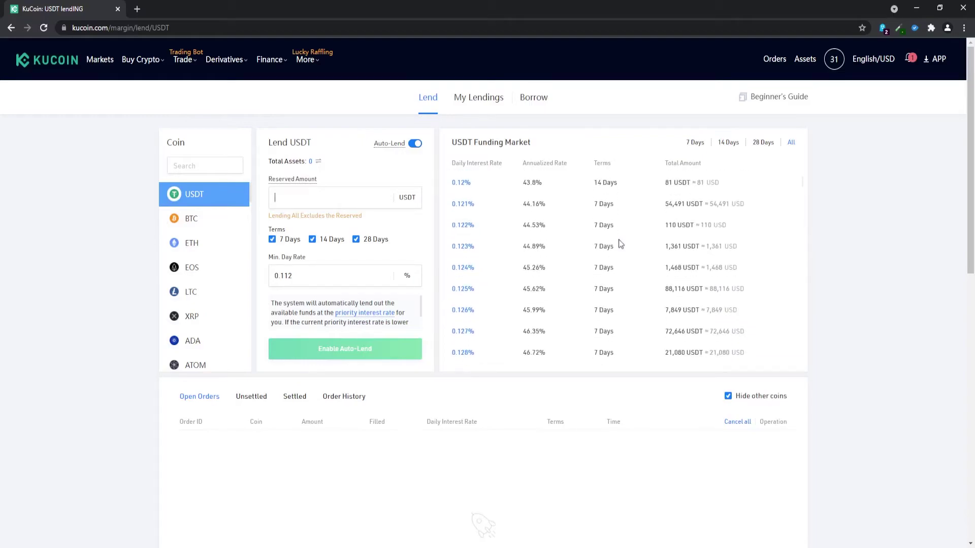
scroll(659, 279, down, 3)
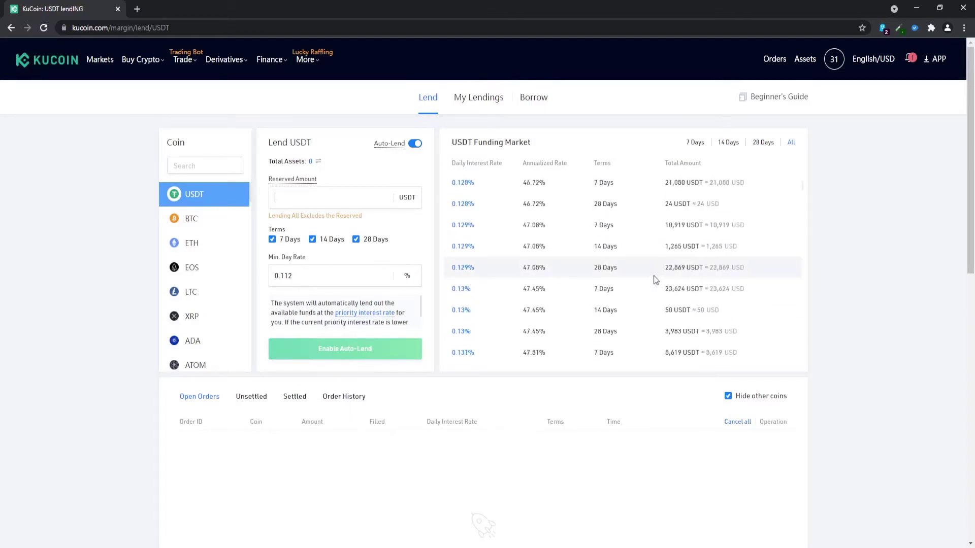
scroll(576, 304, down, 1)
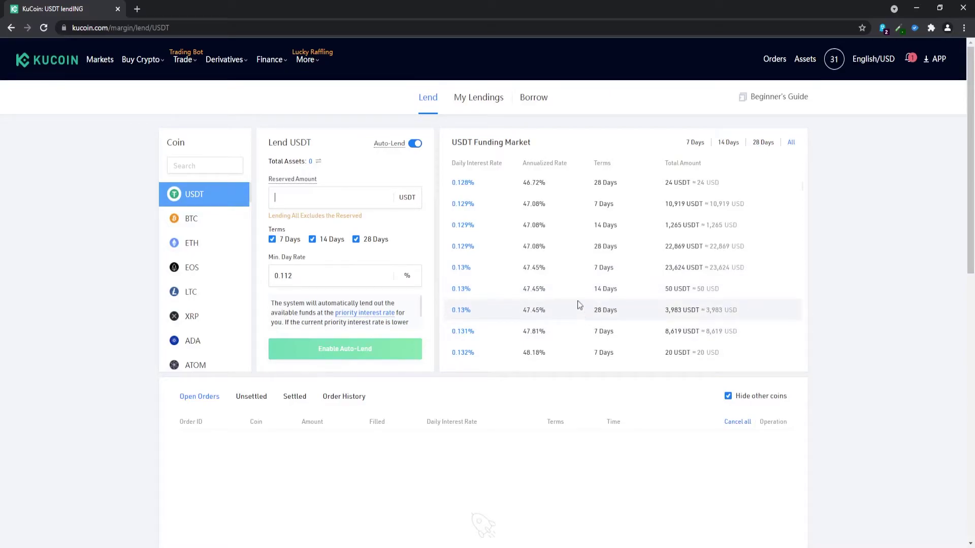
key(alt+Tab)
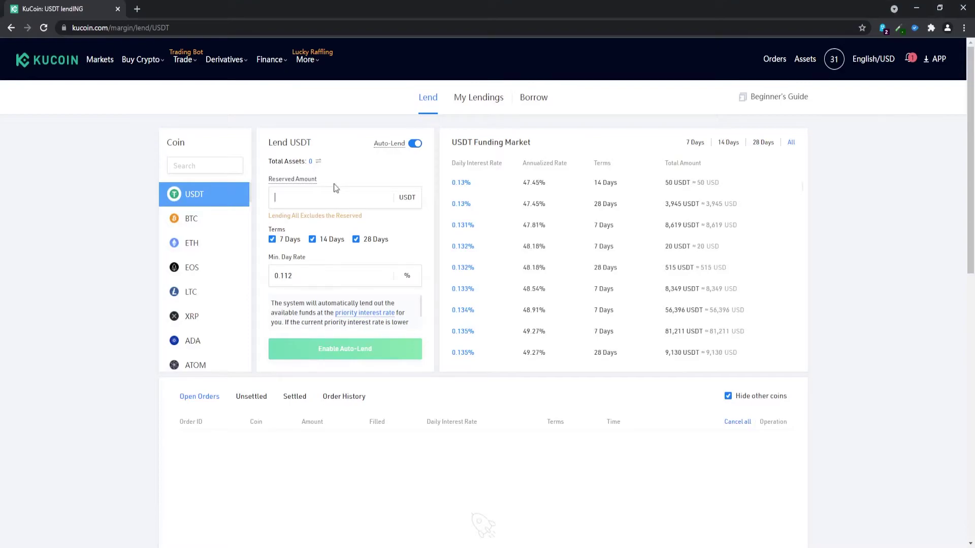
text(1)
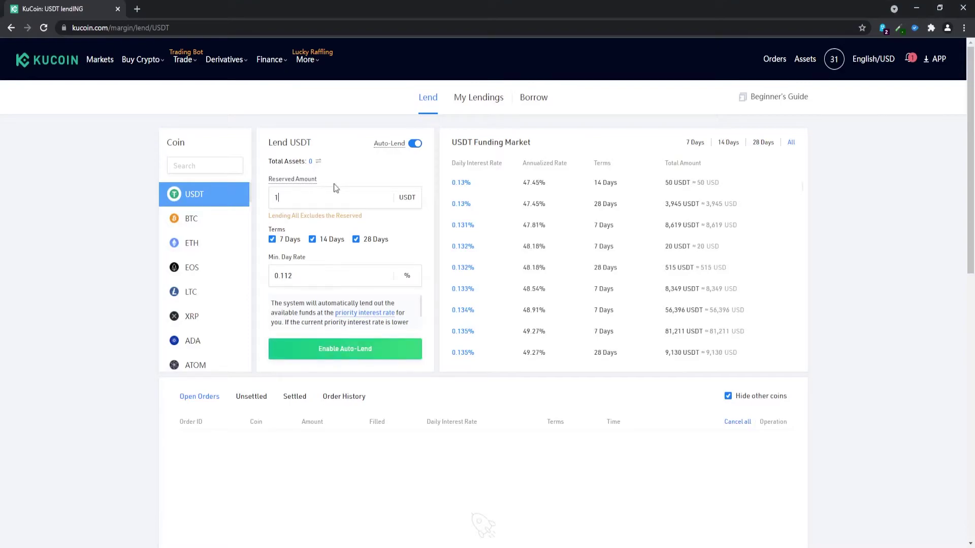
text(500)
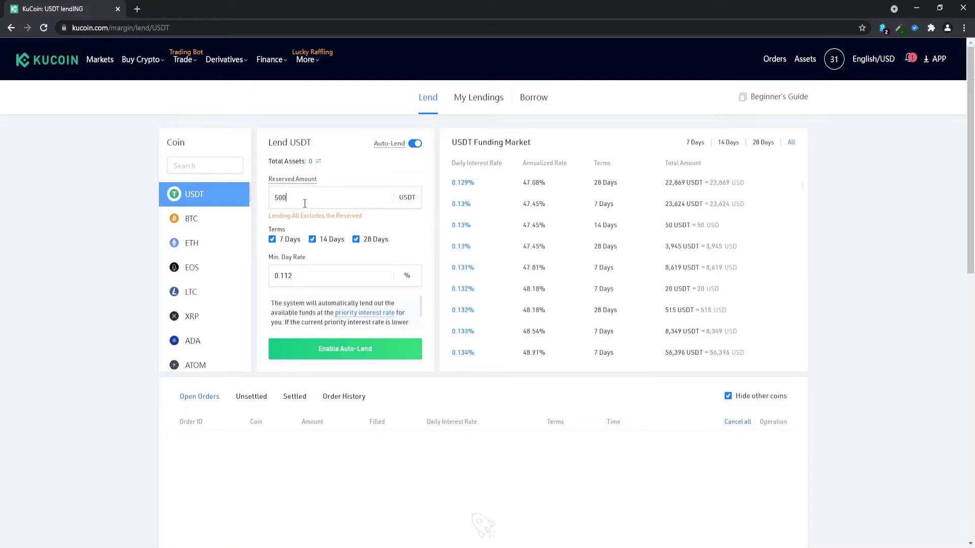
Step: Review the details tracked for USDT lendings under open orders, unsettled, settled and order history
scroll(304, 204, down, 4)
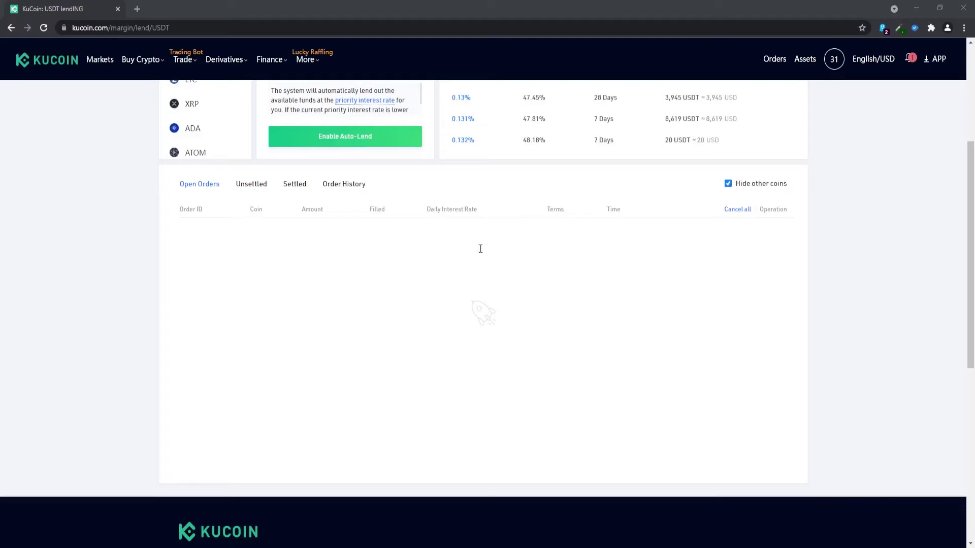
scroll(489, 277, up, 1)
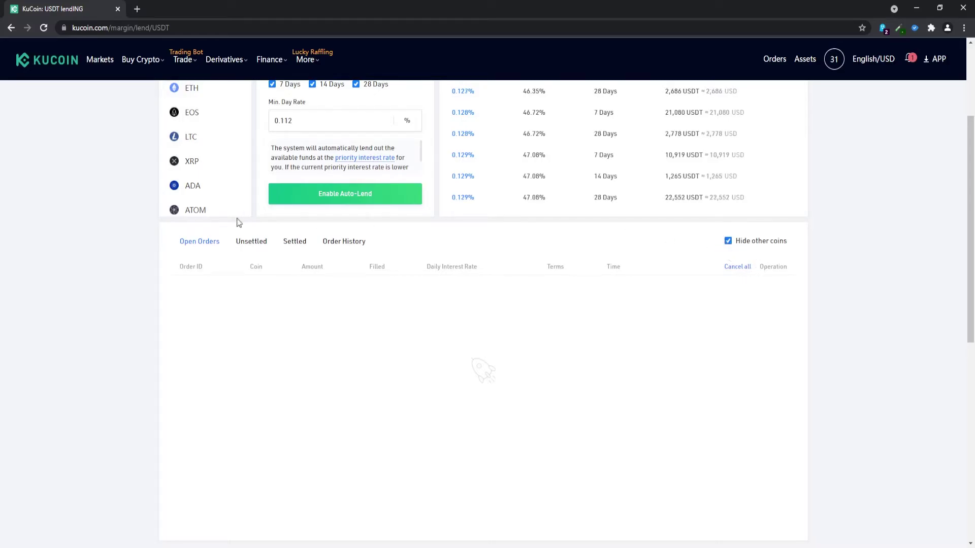
scroll(246, 250, up, 3)
click(255, 398)
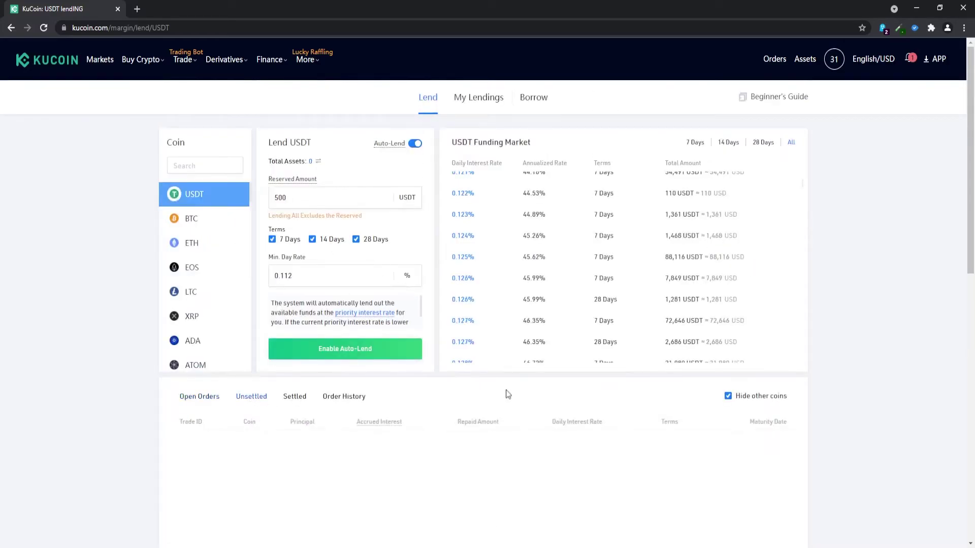
scroll(243, 355, down, 3)
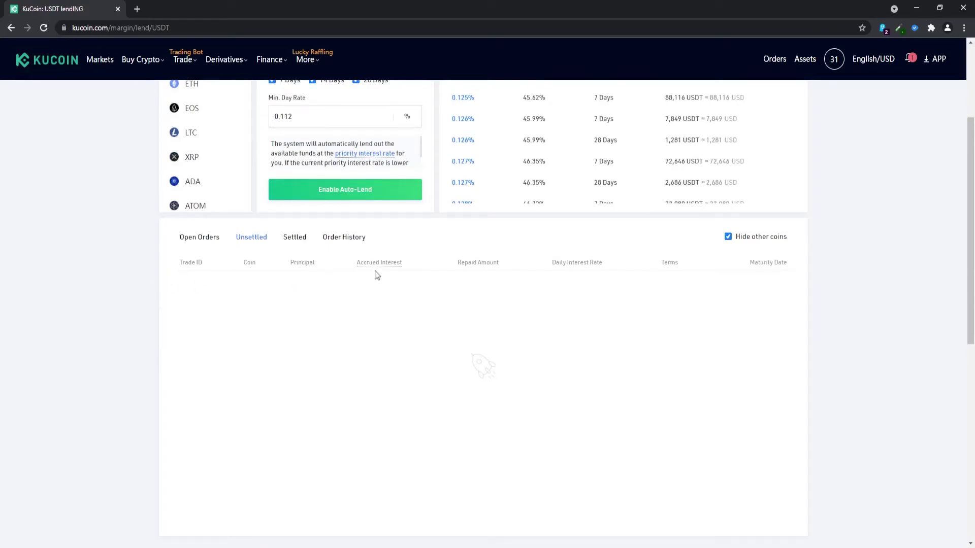
mouse_move(364, 268)
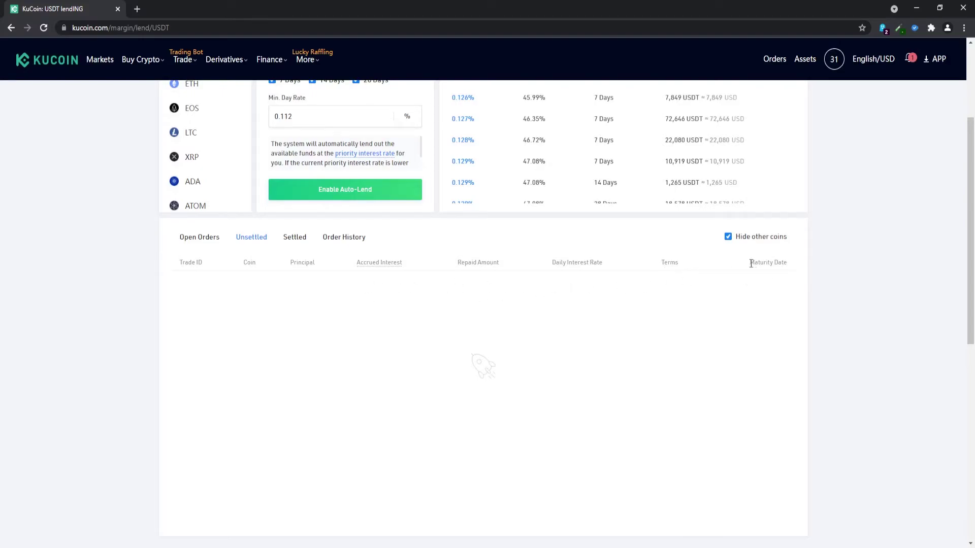
click(295, 237)
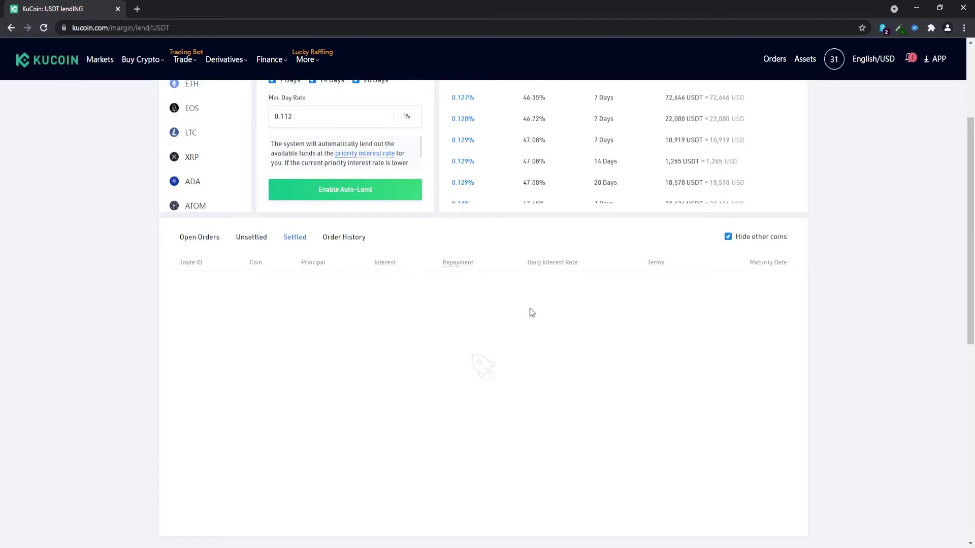
mouse_move(470, 265)
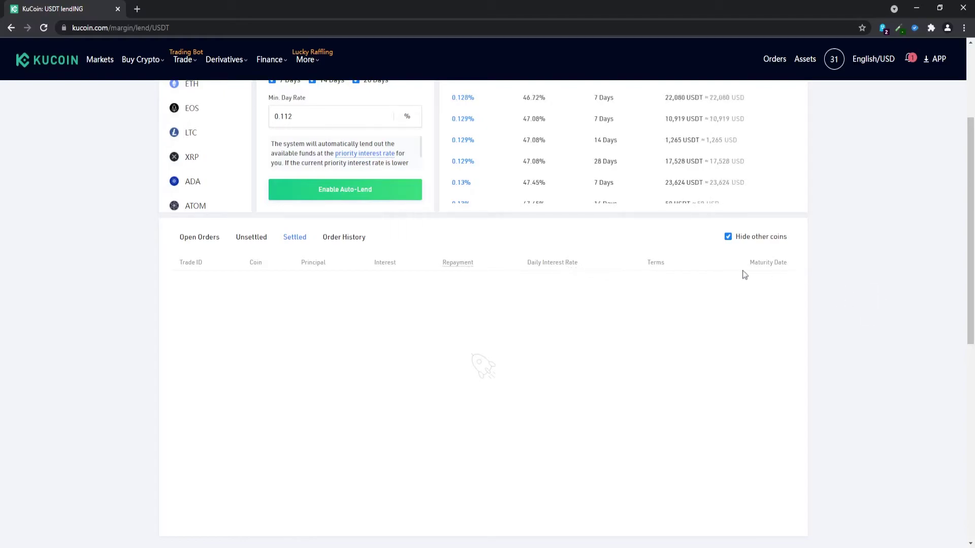
click(343, 237)
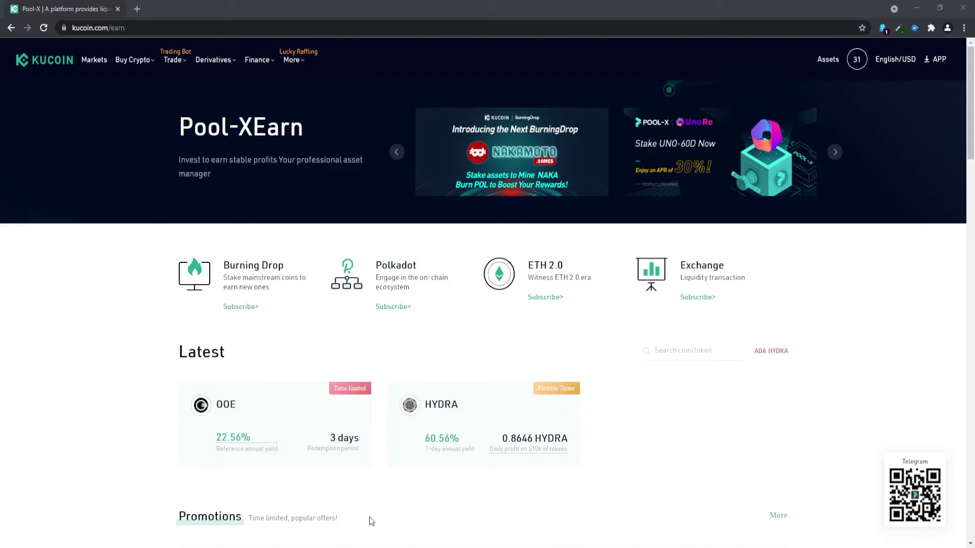
Step: Look through the Pool-X Earn offers, covering the latest products, promotions, flexible terms and staking
scroll(635, 313, down, 5)
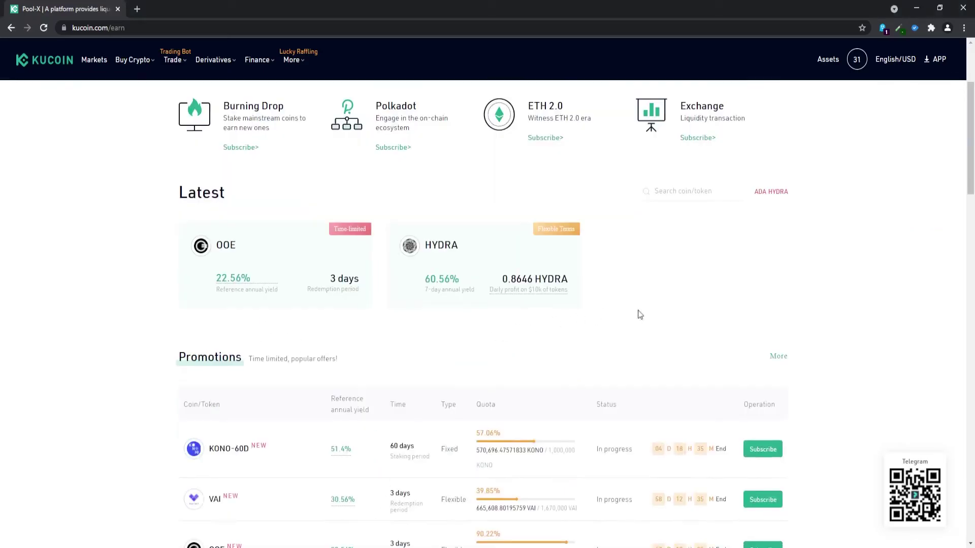
scroll(466, 303, down, 2)
scroll(855, 320, down, 2)
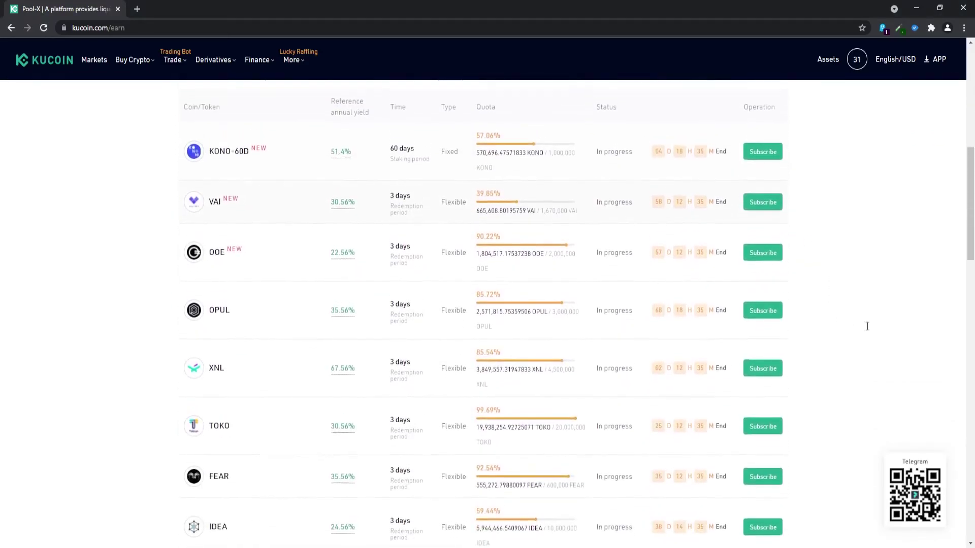
scroll(899, 295, up, 3)
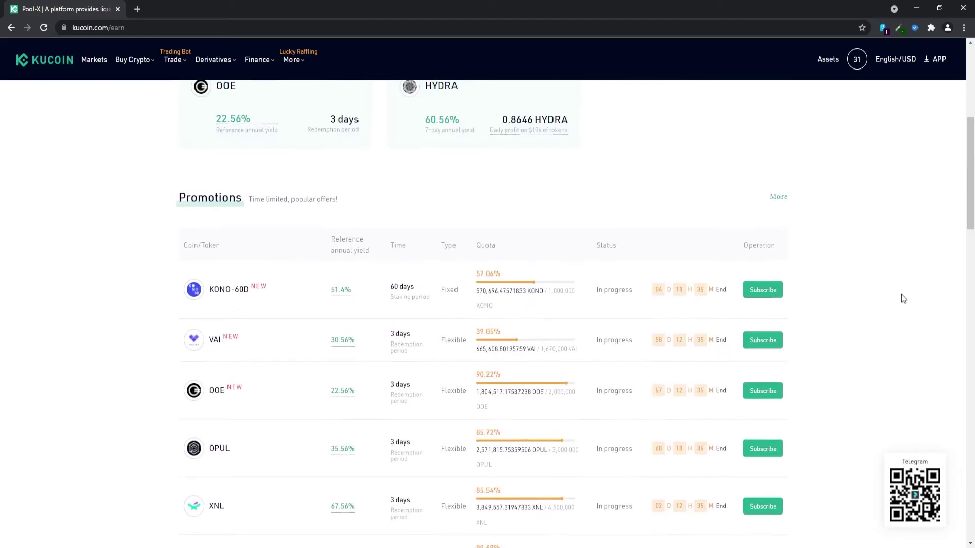
scroll(900, 300, down, 8)
scroll(901, 299, up, 1)
scroll(902, 299, down, 5)
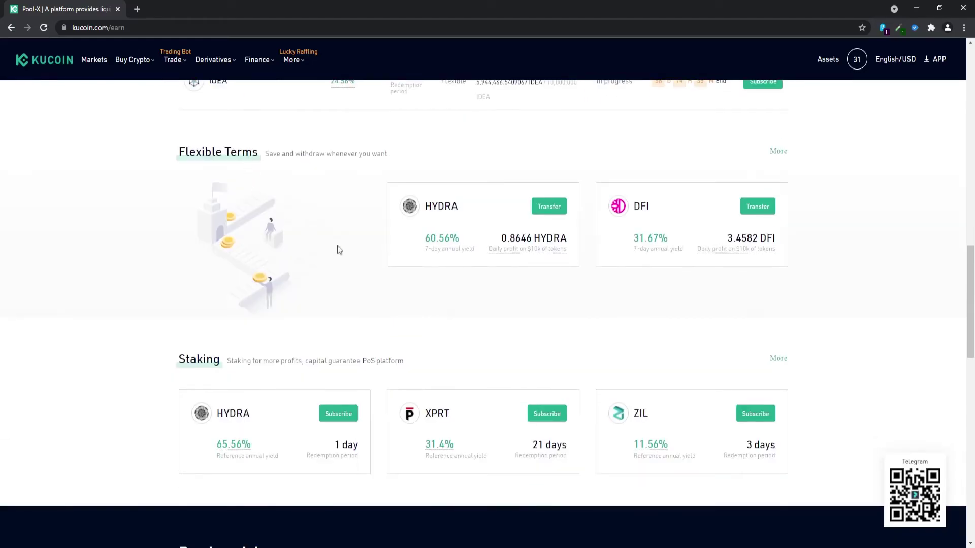
scroll(294, 465, up, 10)
scroll(338, 377, down, 9)
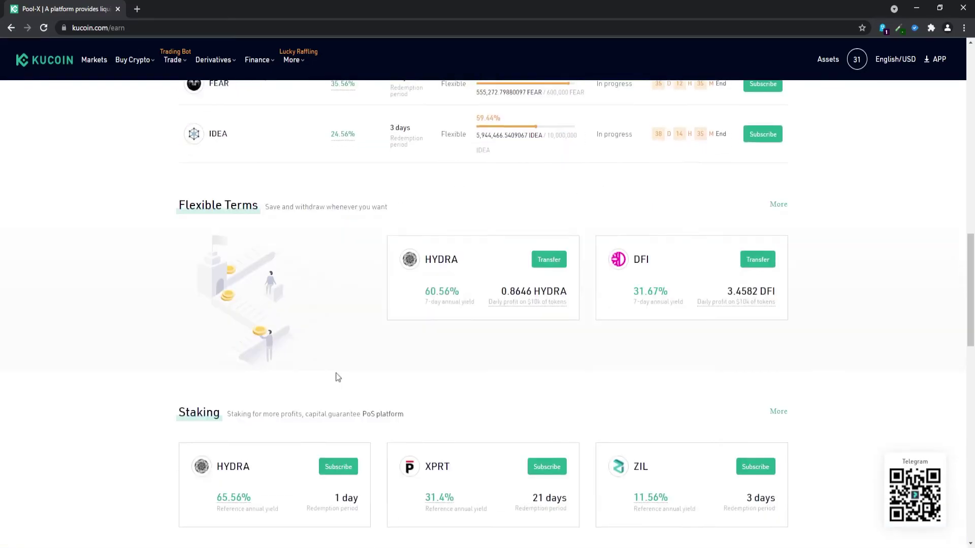
scroll(338, 377, up, 10)
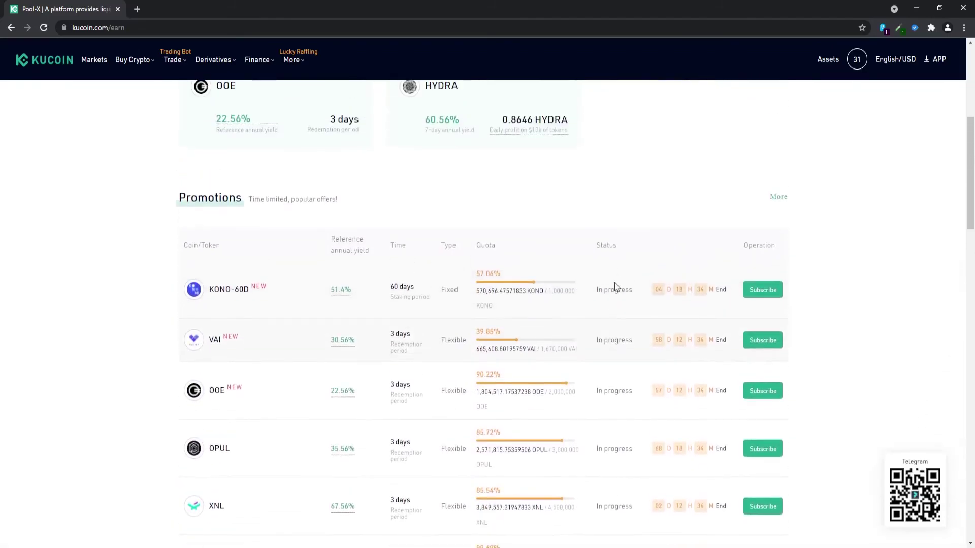
scroll(614, 287, down, 10)
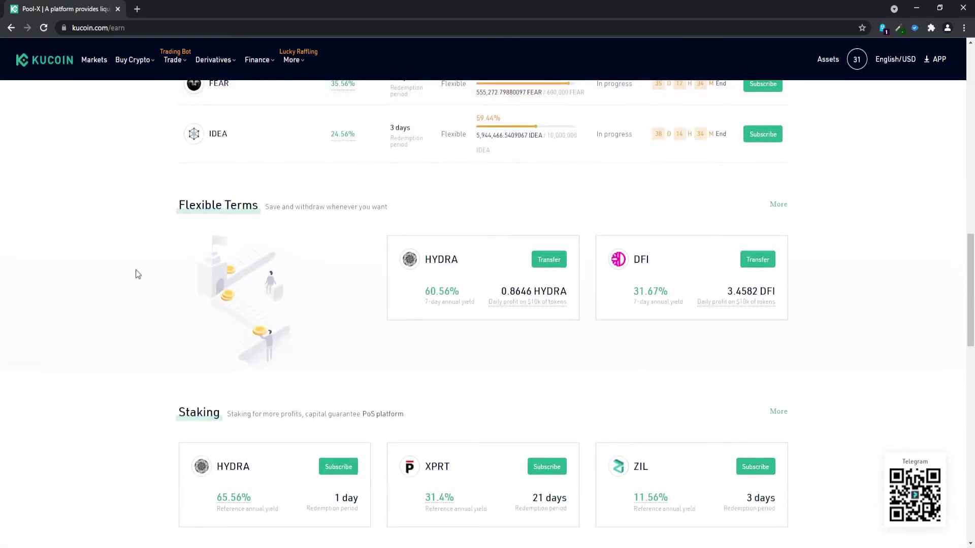
scroll(443, 269, down, 3)
scroll(178, 456, up, 4)
scroll(599, 501, down, 4)
scroll(607, 418, up, 1)
scroll(711, 417, up, 1)
scroll(892, 407, up, 6)
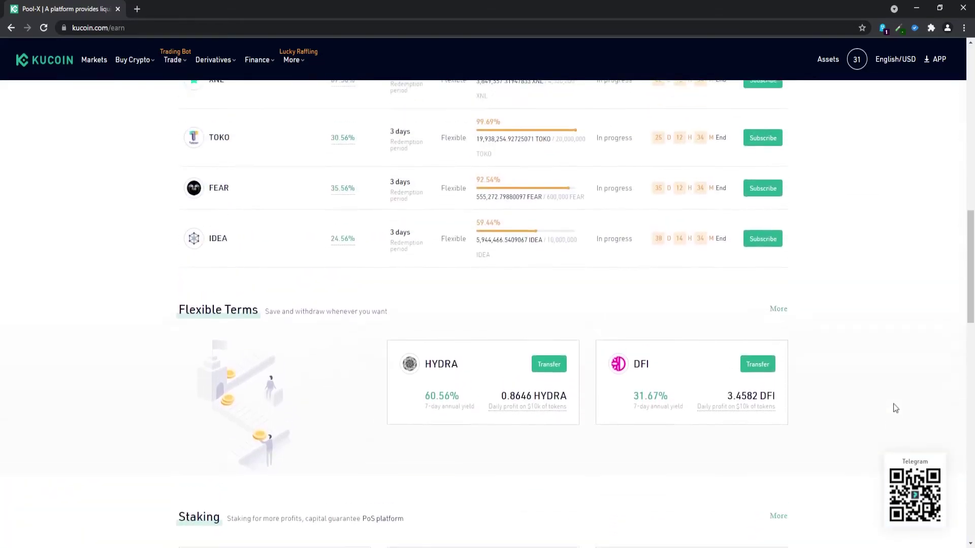
scroll(906, 417, up, 10)
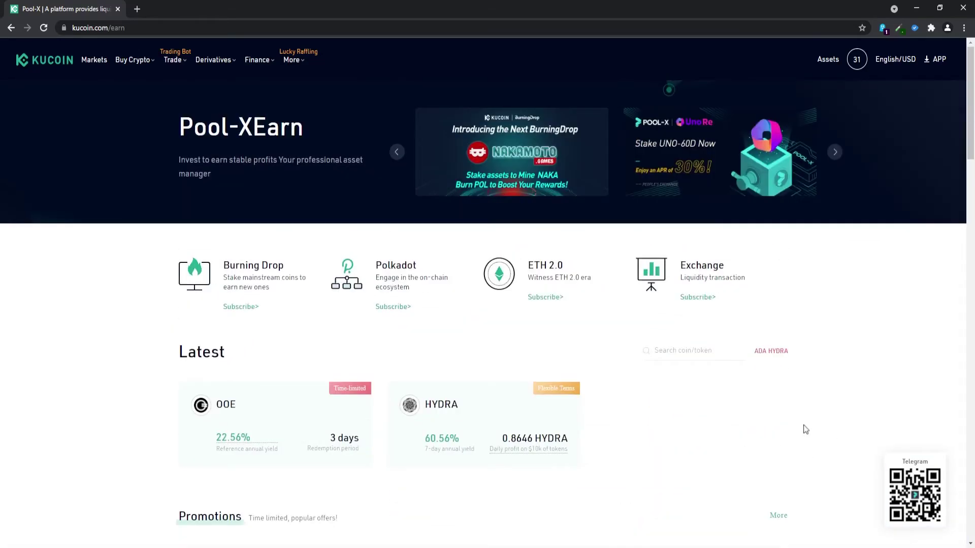
scroll(815, 442, down, 4)
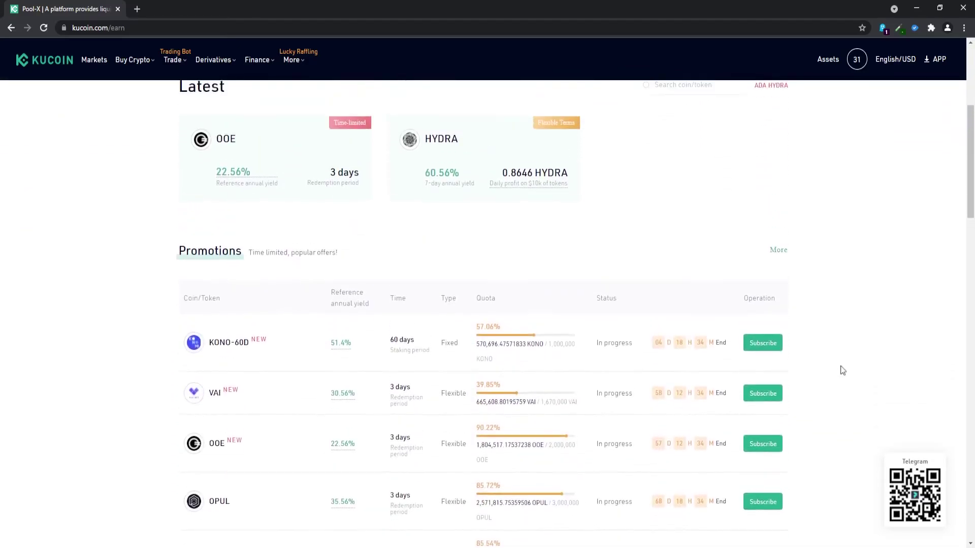
scroll(842, 371, down, 10)
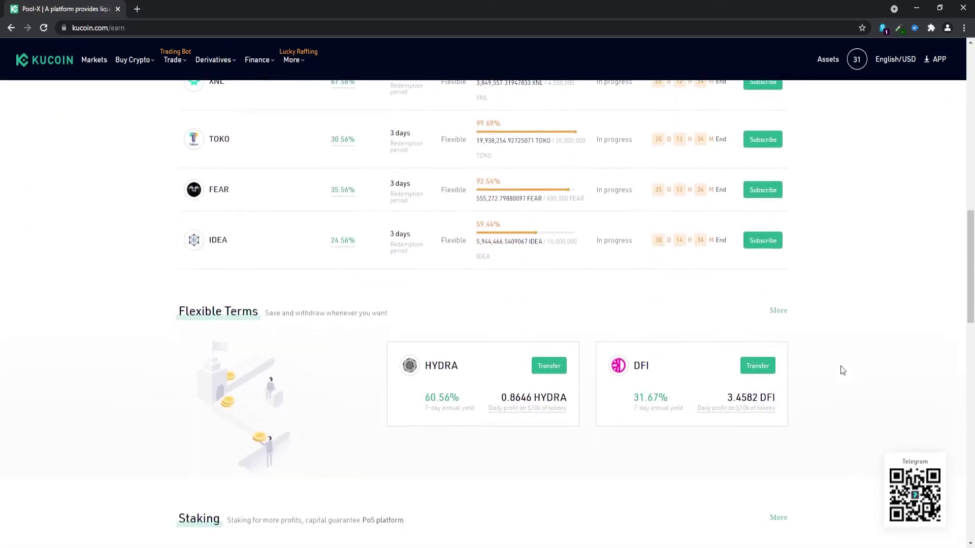
scroll(842, 371, up, 14)
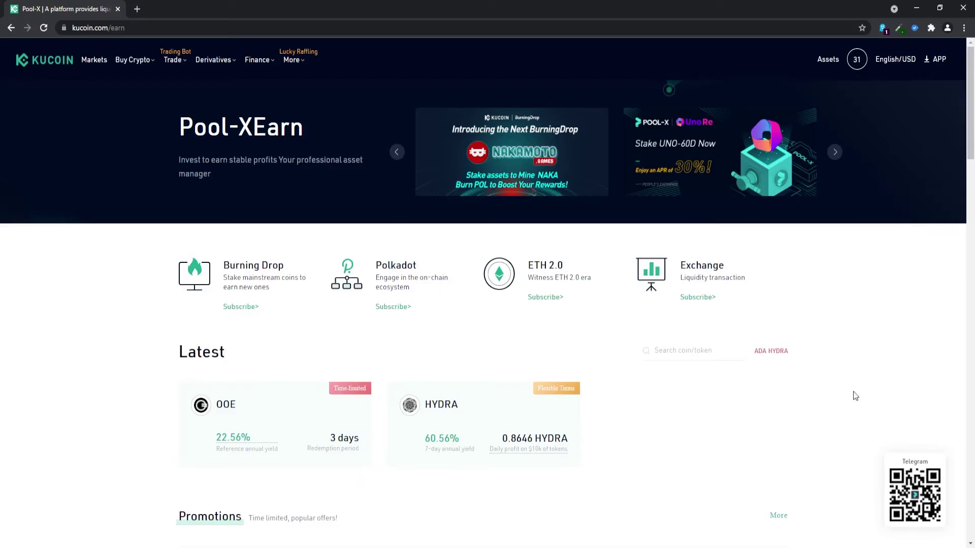
scroll(853, 394, down, 2)
scroll(853, 394, up, 2)
scroll(666, 426, down, 2)
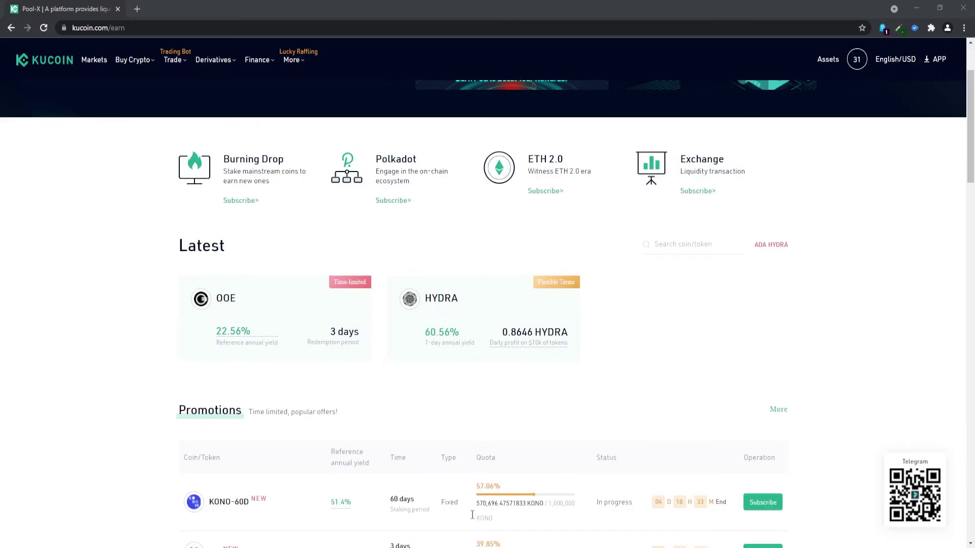
Step: Examine how the reference annual yields of the KONO-60D, VAI and OOE promotions are made up
scroll(483, 543, down, 3)
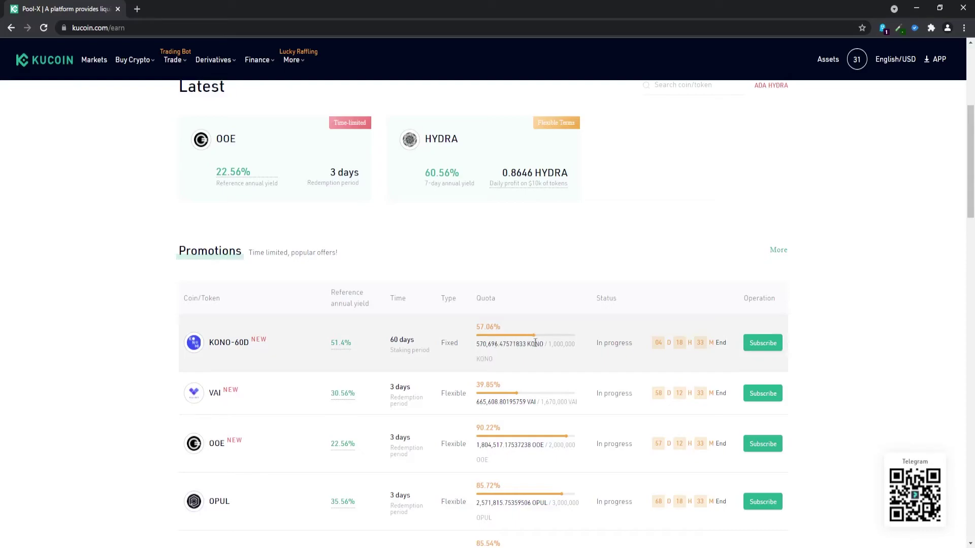
scroll(500, 308, down, 1)
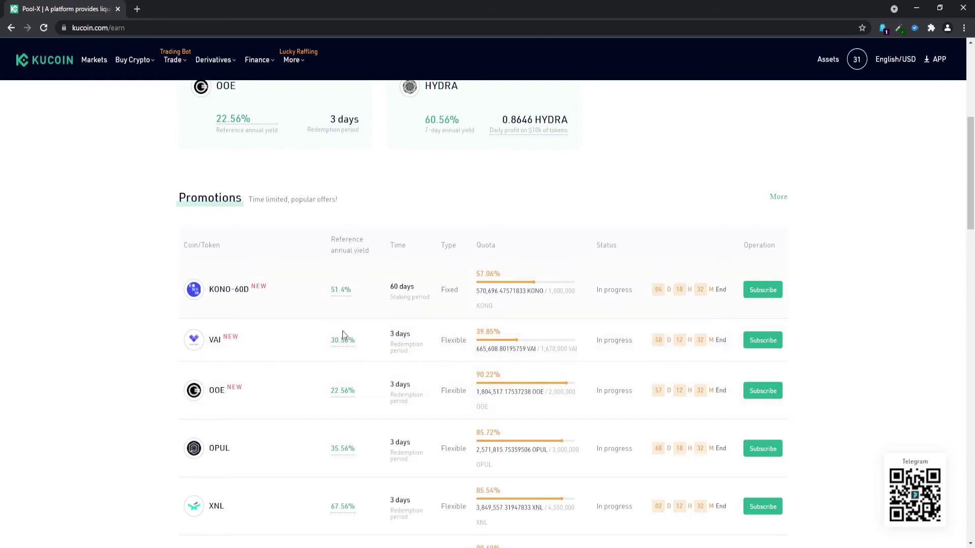
mouse_move(338, 295)
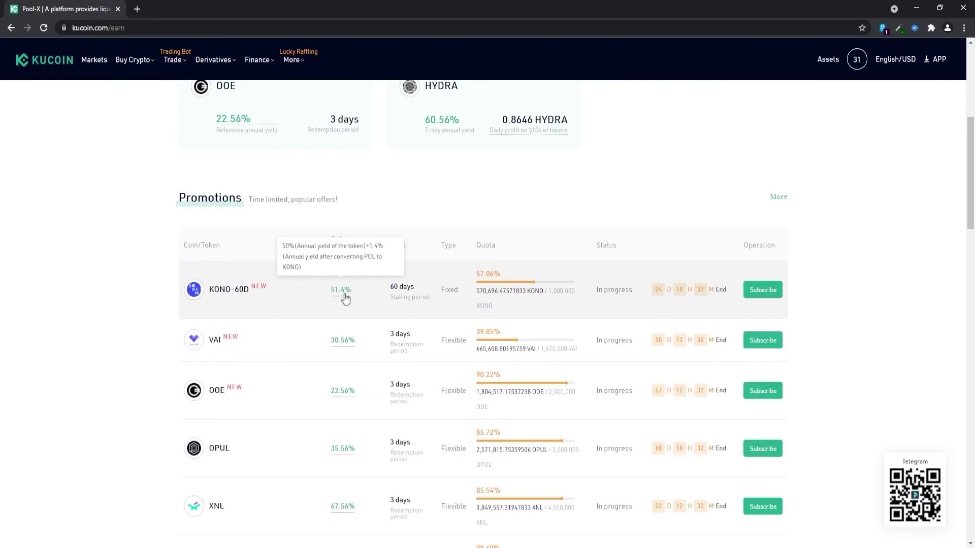
mouse_move(346, 342)
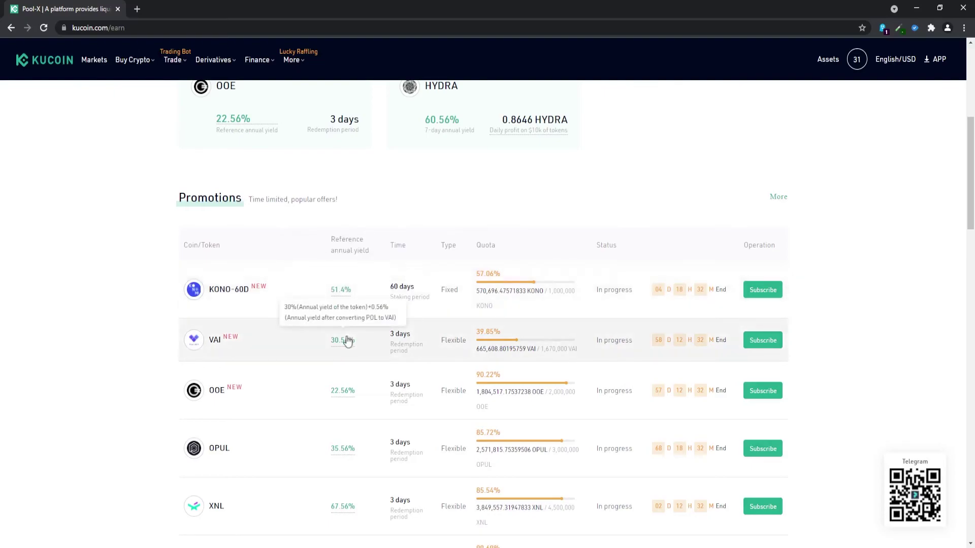
mouse_move(350, 397)
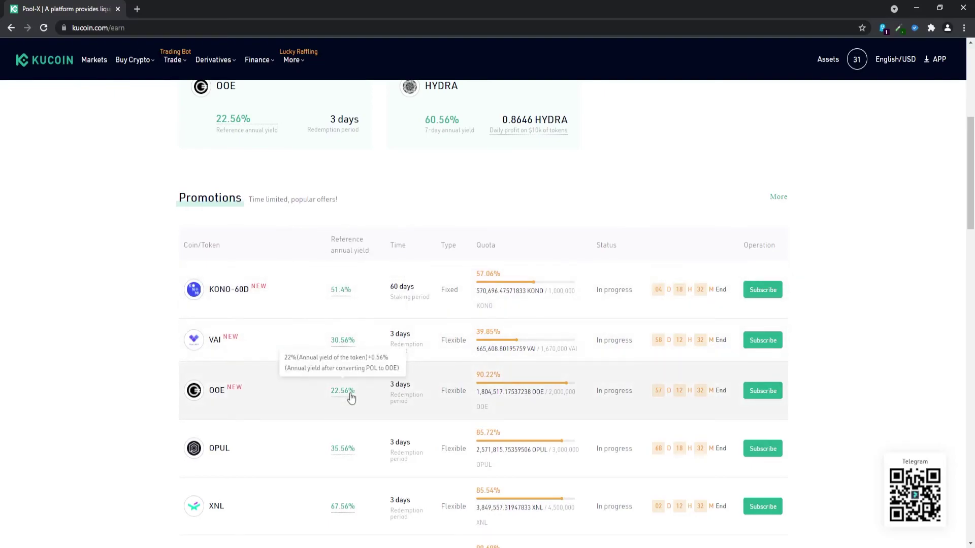
Step: Open the KONO-60D fixed promotion subscription, accept the Cryptocurrency Mining Agreement, and enter a staking amount of 1000 KONO
click(762, 291)
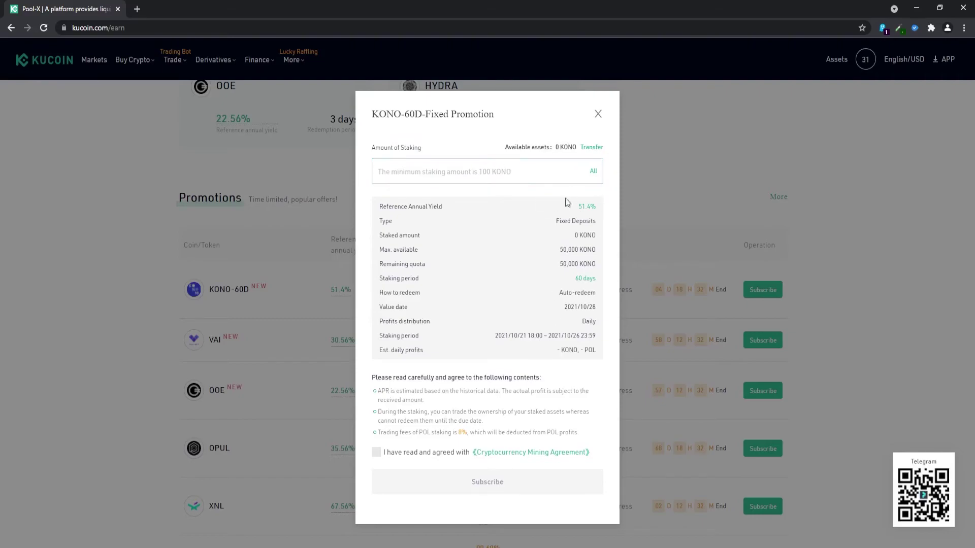
click(376, 453)
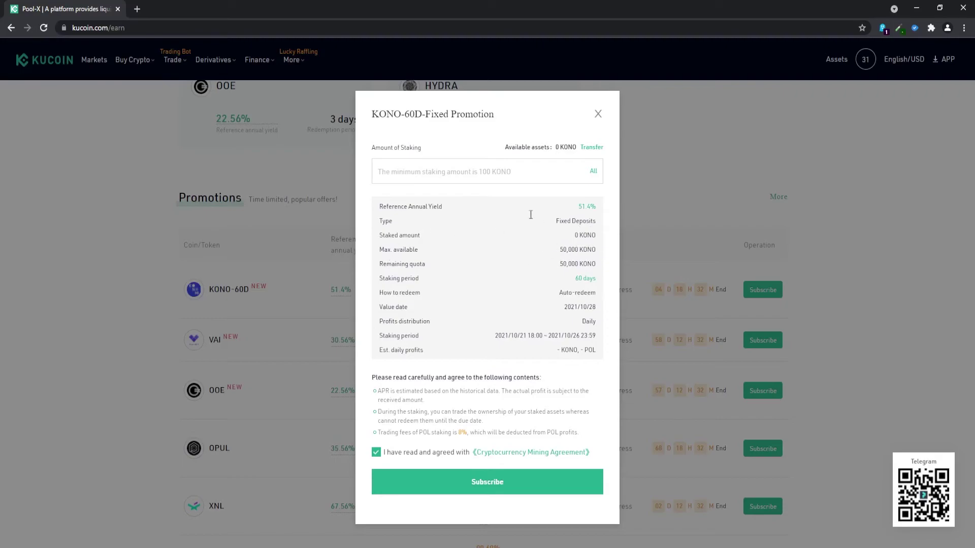
click(471, 173)
text(1000)
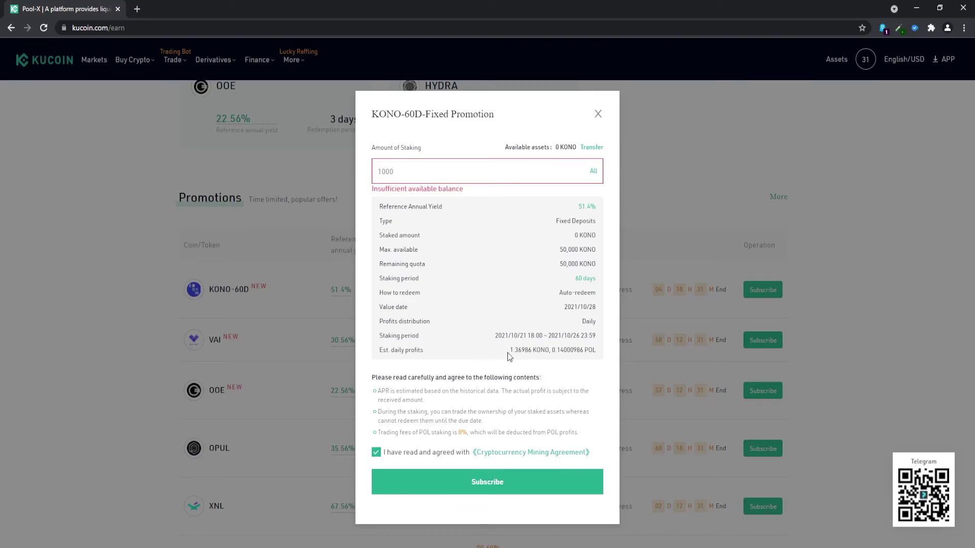
Step: Examine the estimated daily profits for the entered KONO-60D staking amount
drag(510, 352, 595, 351)
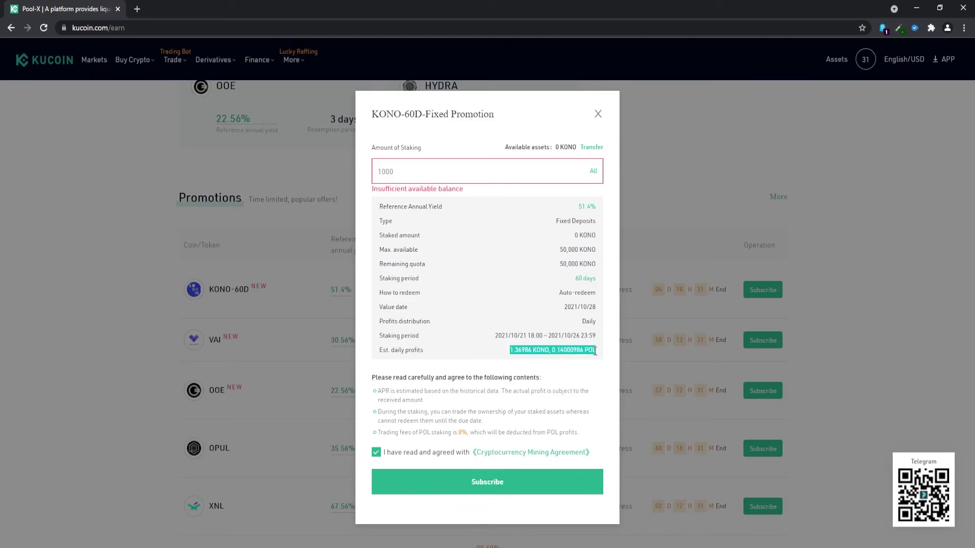
click(596, 351)
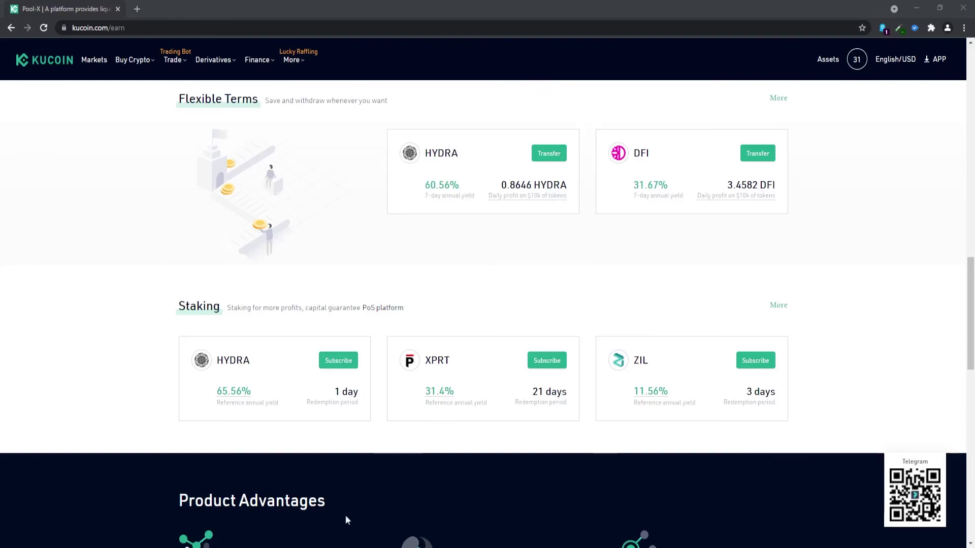
Step: Open the transfer form for the HYDRA flexible terms offer and review its transfer direction and coin choices
scroll(601, 311, up, 2)
scroll(601, 311, up, 1)
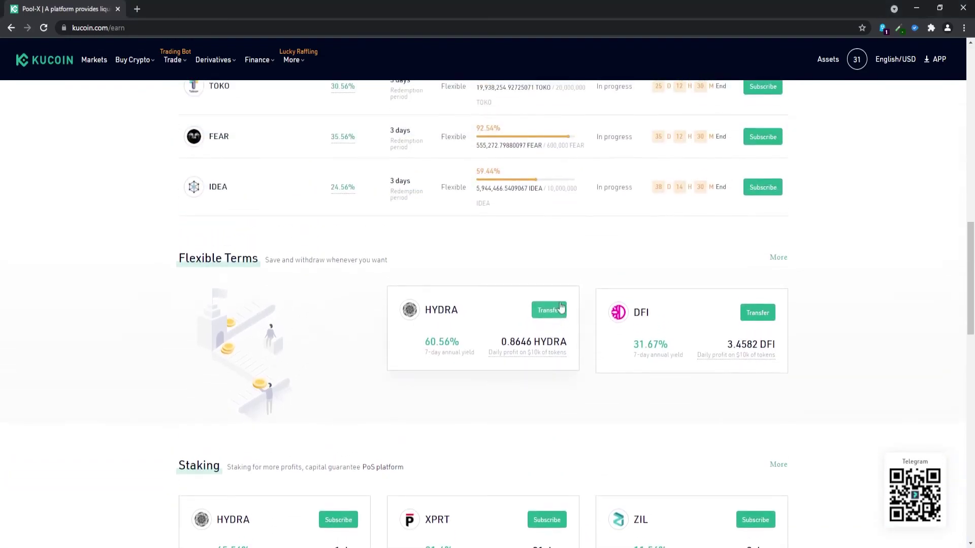
click(549, 313)
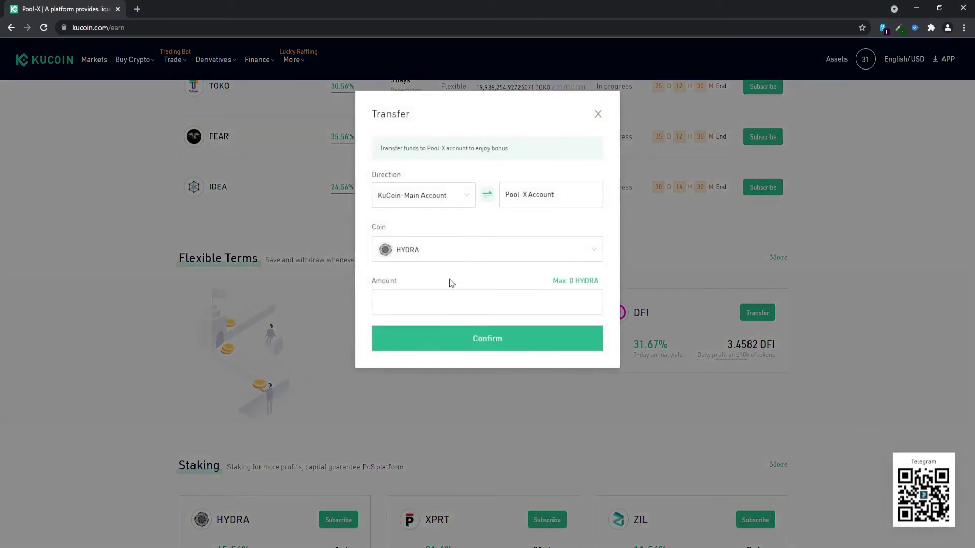
click(677, 458)
click(549, 310)
click(428, 220)
click(526, 256)
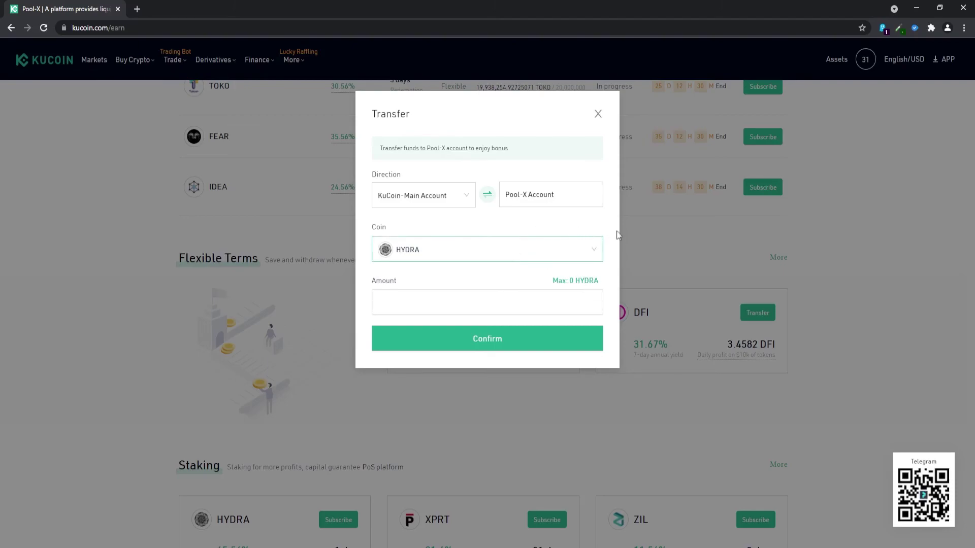
click(562, 247)
click(567, 227)
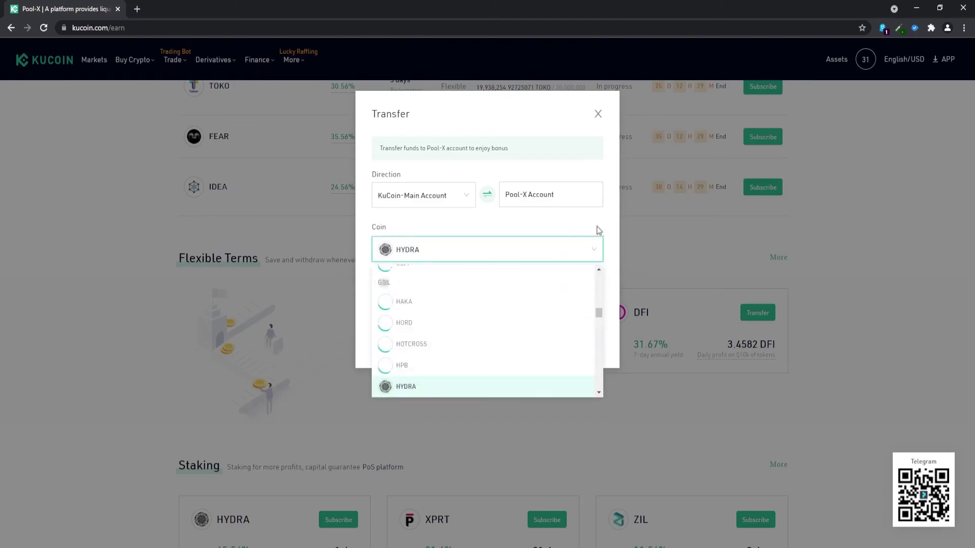
Step: Enter a transfer amount of 1000 HYDRA from the main account to the Pool-X account, and close the form without confirming
click(561, 306)
text(1000)
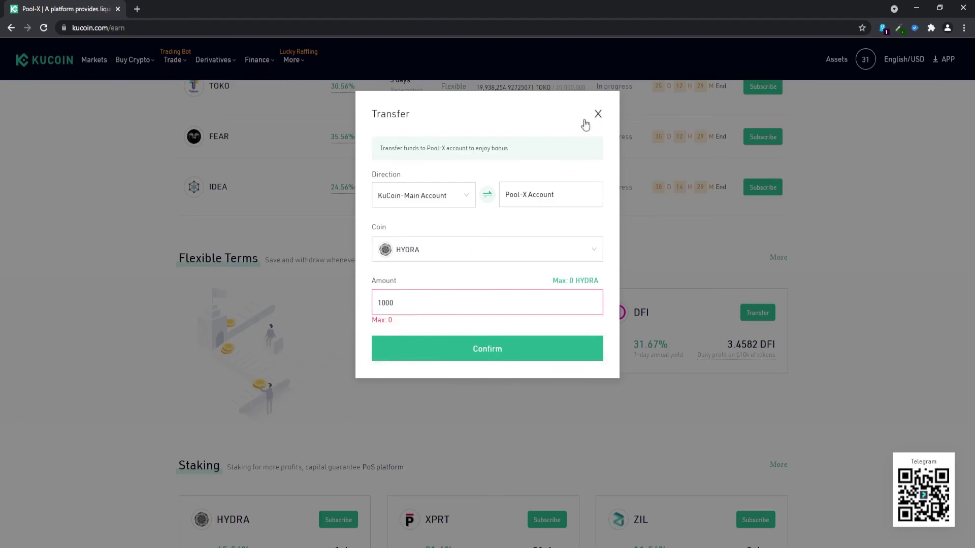
click(598, 113)
Step: Compare the flexible terms offers with the HYDRA, XPRT and ZIL staking offers, including their annual yields and redemption periods
scroll(313, 215, down, 4)
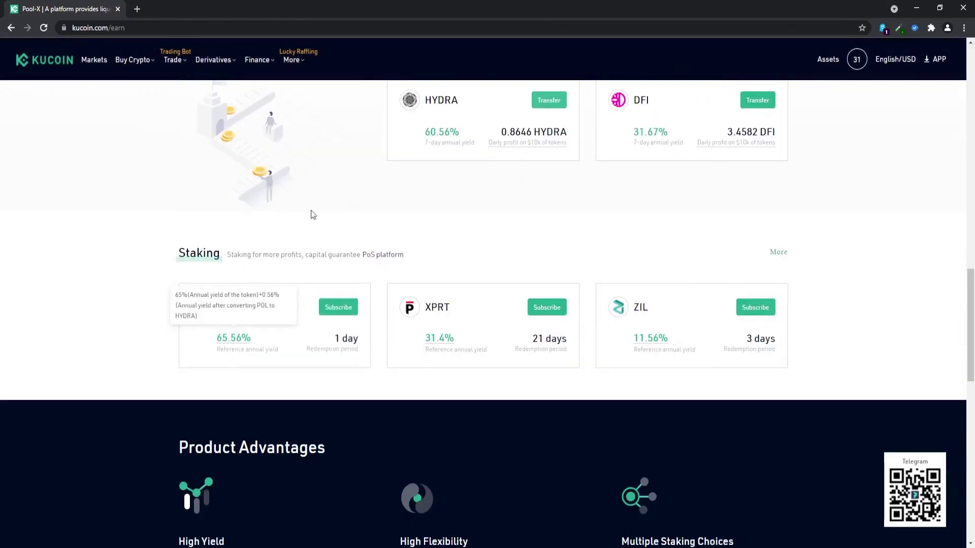
scroll(313, 362, up, 2)
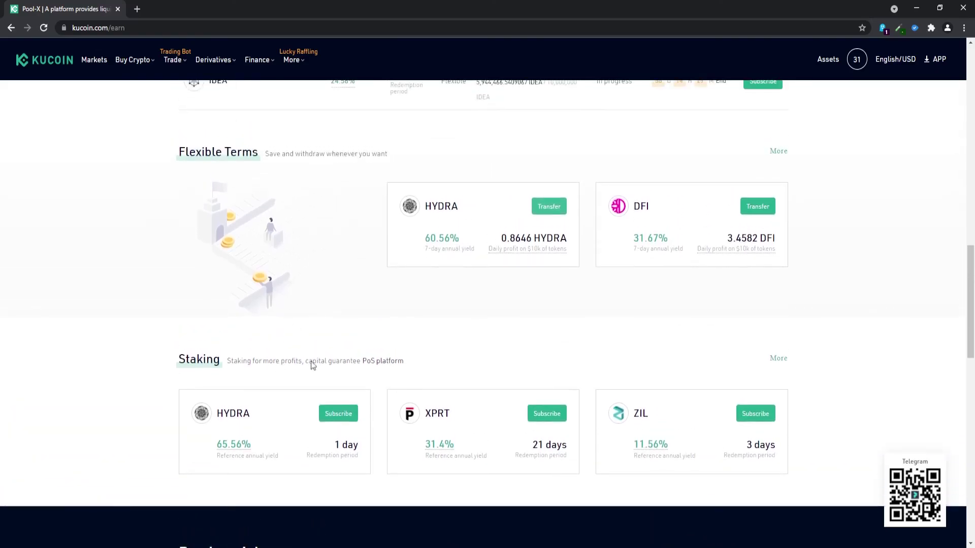
scroll(314, 376, down, 1)
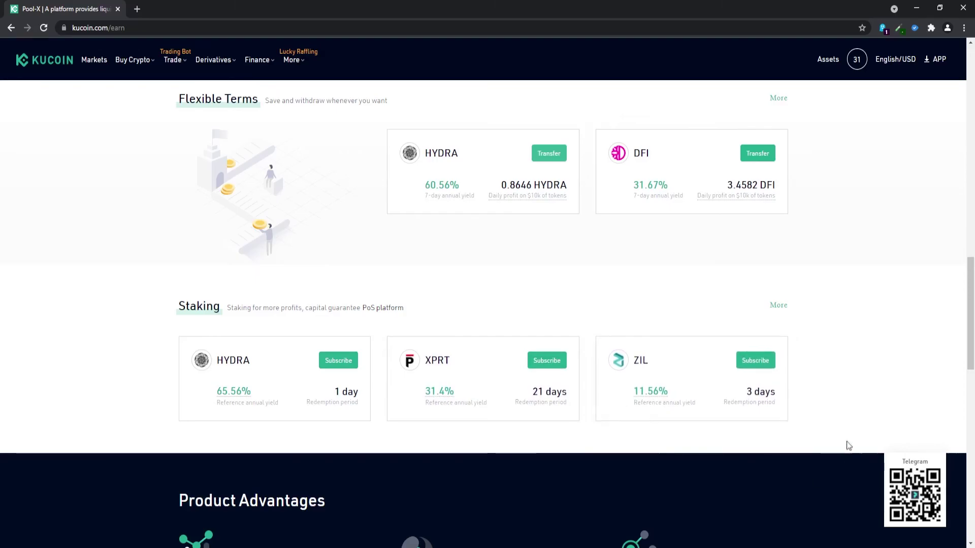
scroll(833, 467, up, 2)
scroll(802, 519, up, 4)
scroll(777, 507, down, 4)
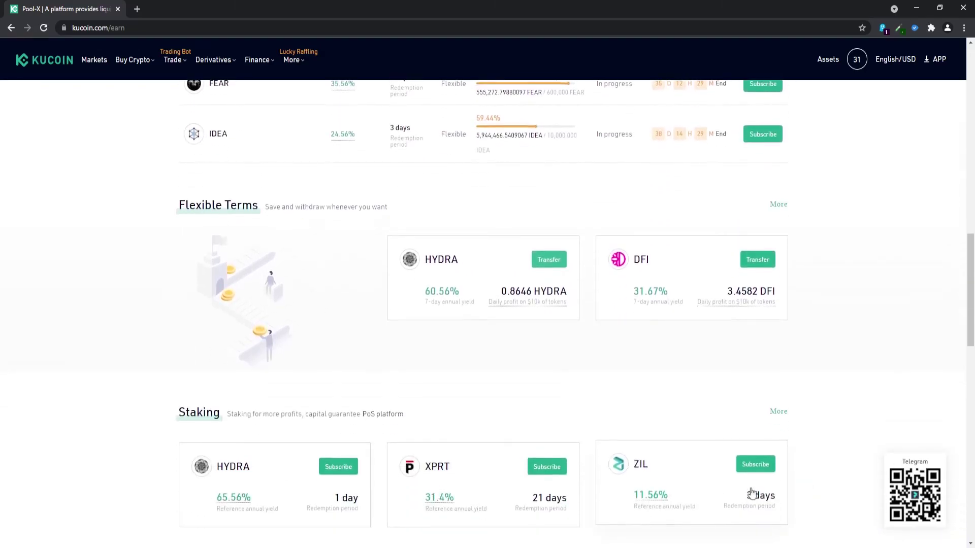
scroll(818, 462, up, 10)
scroll(797, 250, down, 10)
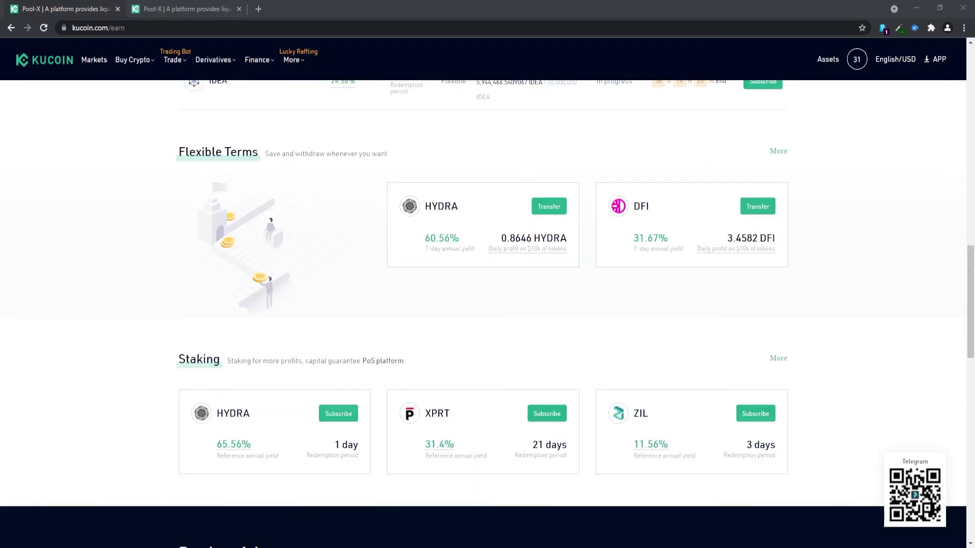